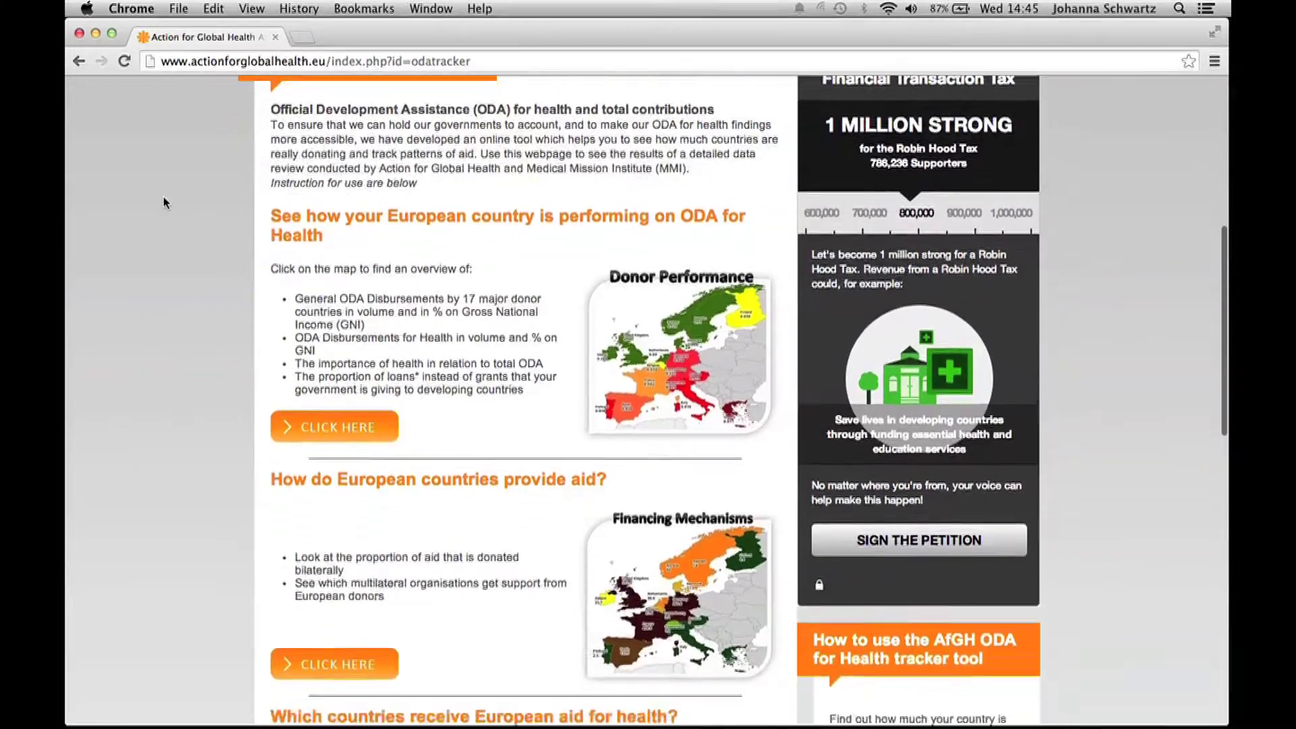
- Review the ODA tracker page's sections on donor performance, financing mechanisms and the distribution of European health aid
scroll(163, 203, down, 5)
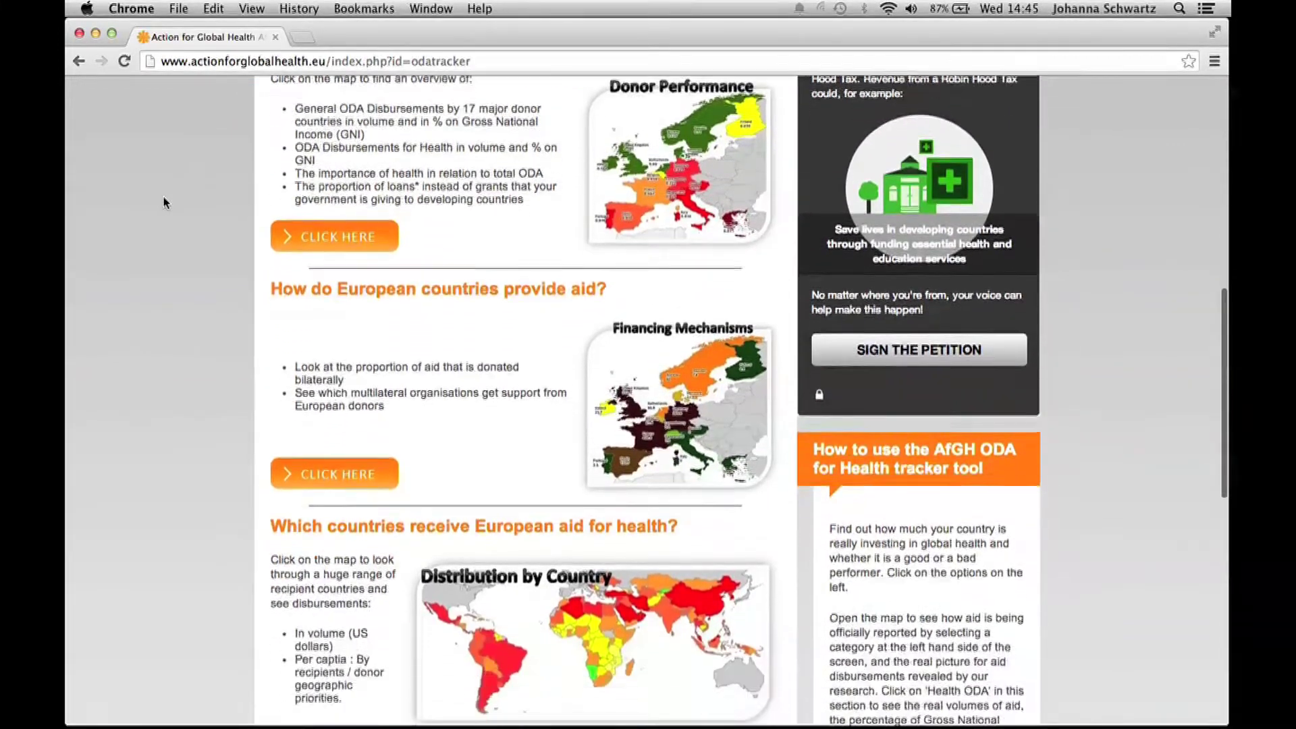
scroll(162, 214, down, 3)
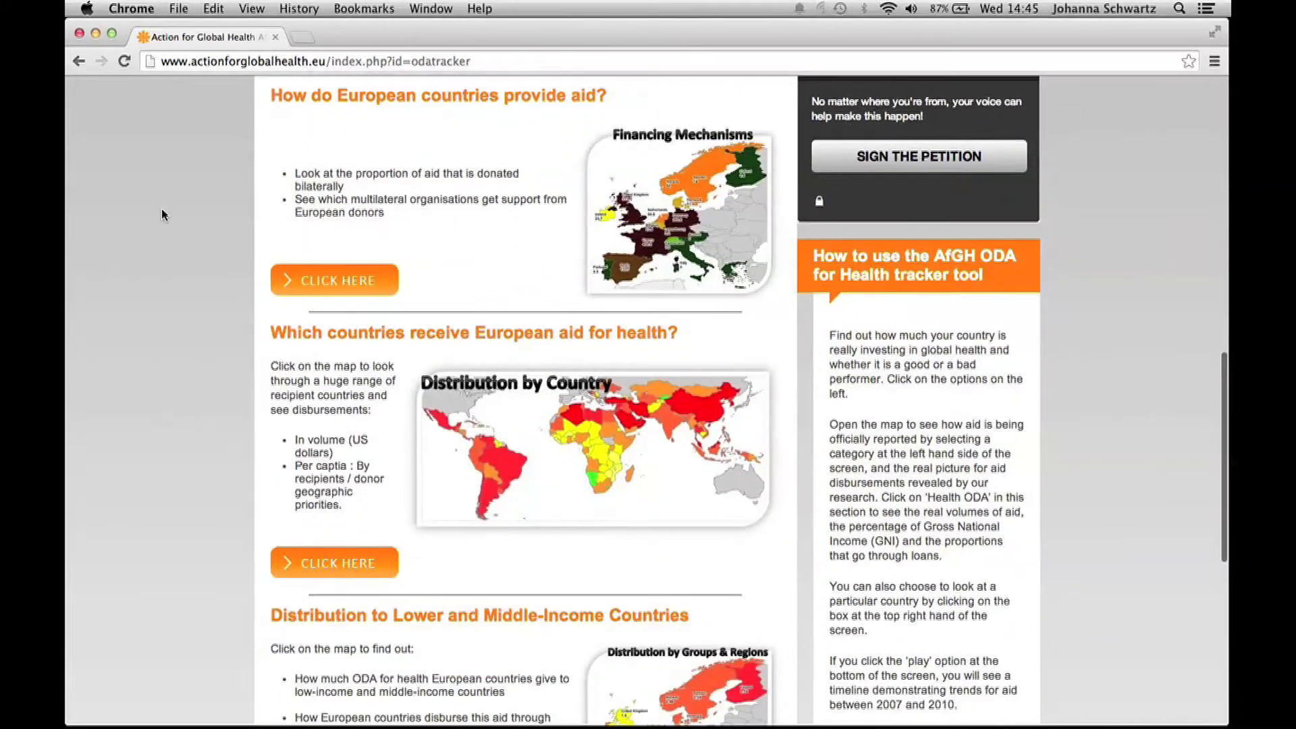
scroll(162, 215, down, 5)
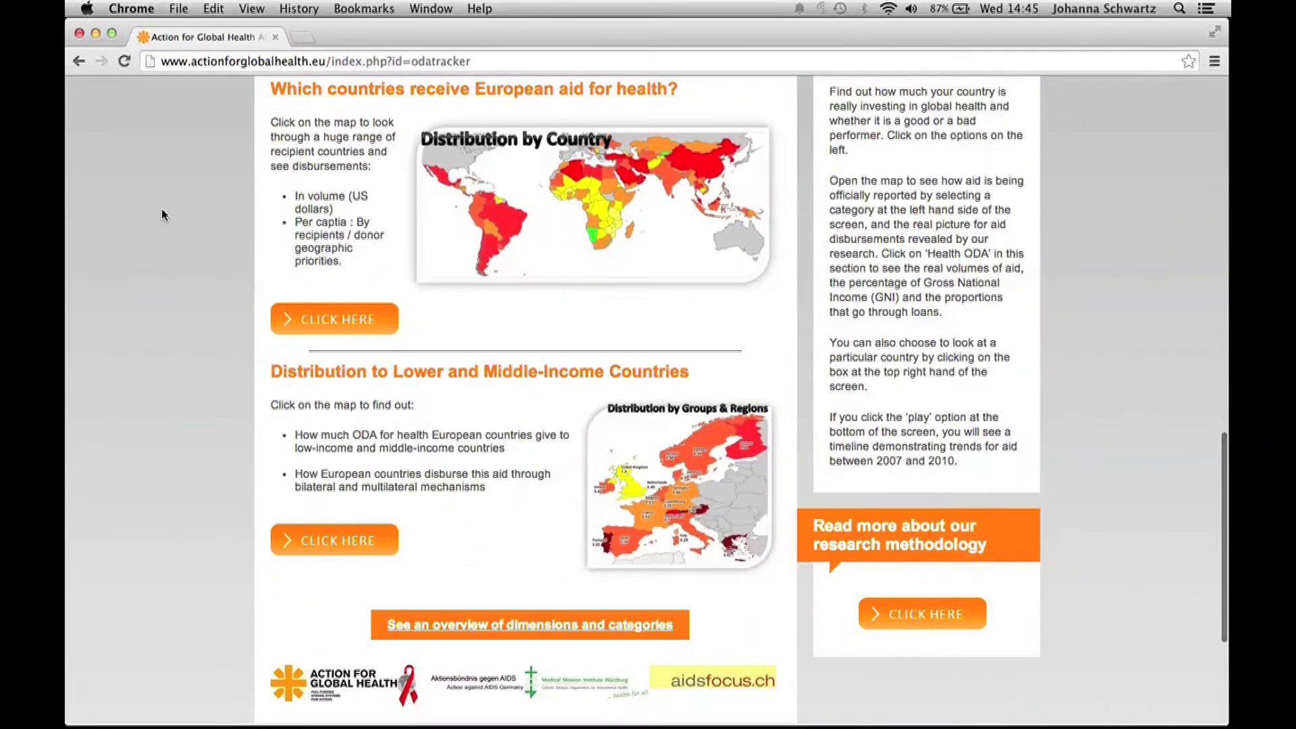
scroll(162, 214, down, 6)
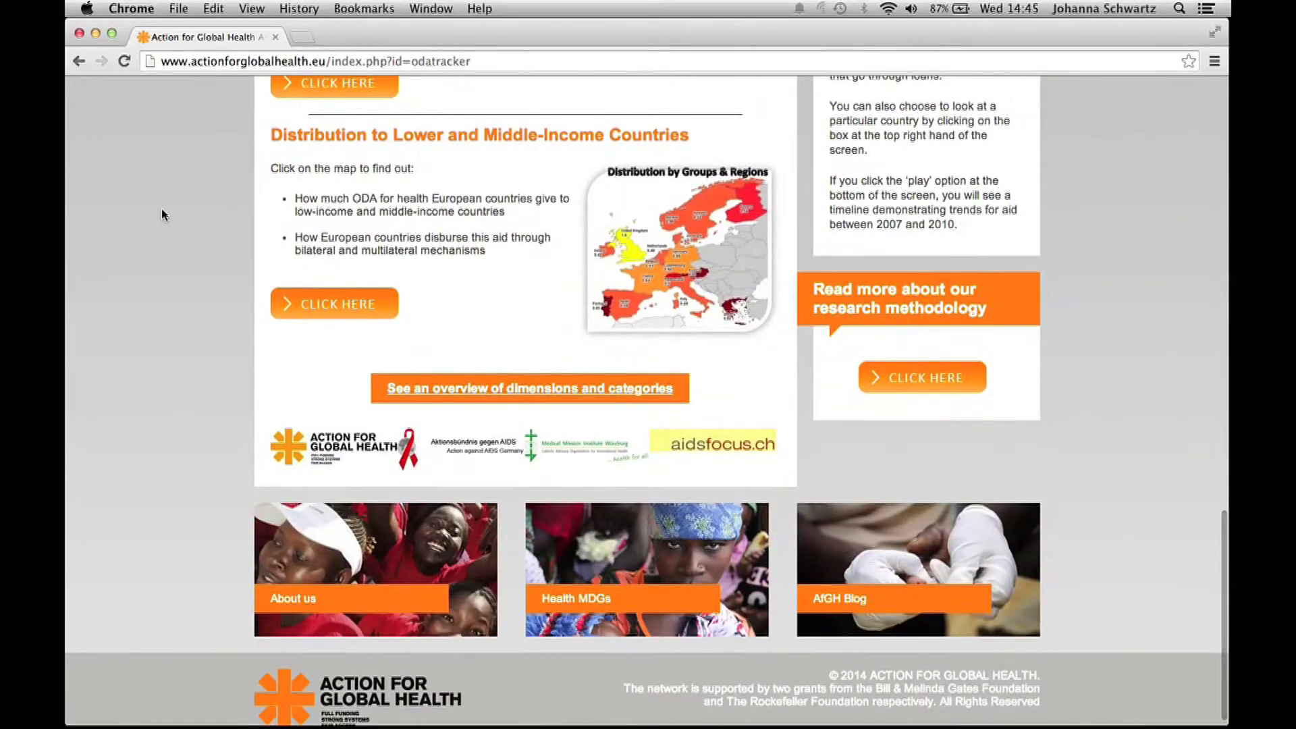
scroll(163, 206, up, 1)
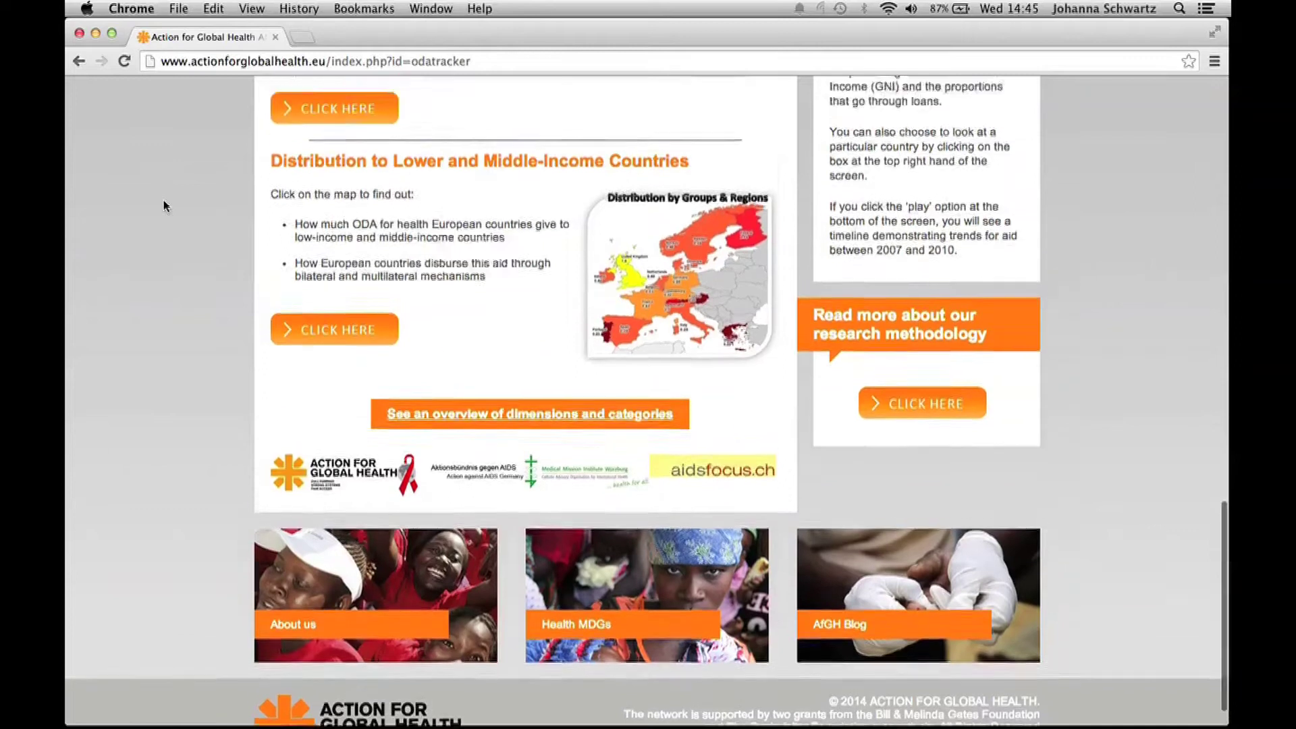
scroll(163, 206, up, 4)
scroll(164, 206, up, 4)
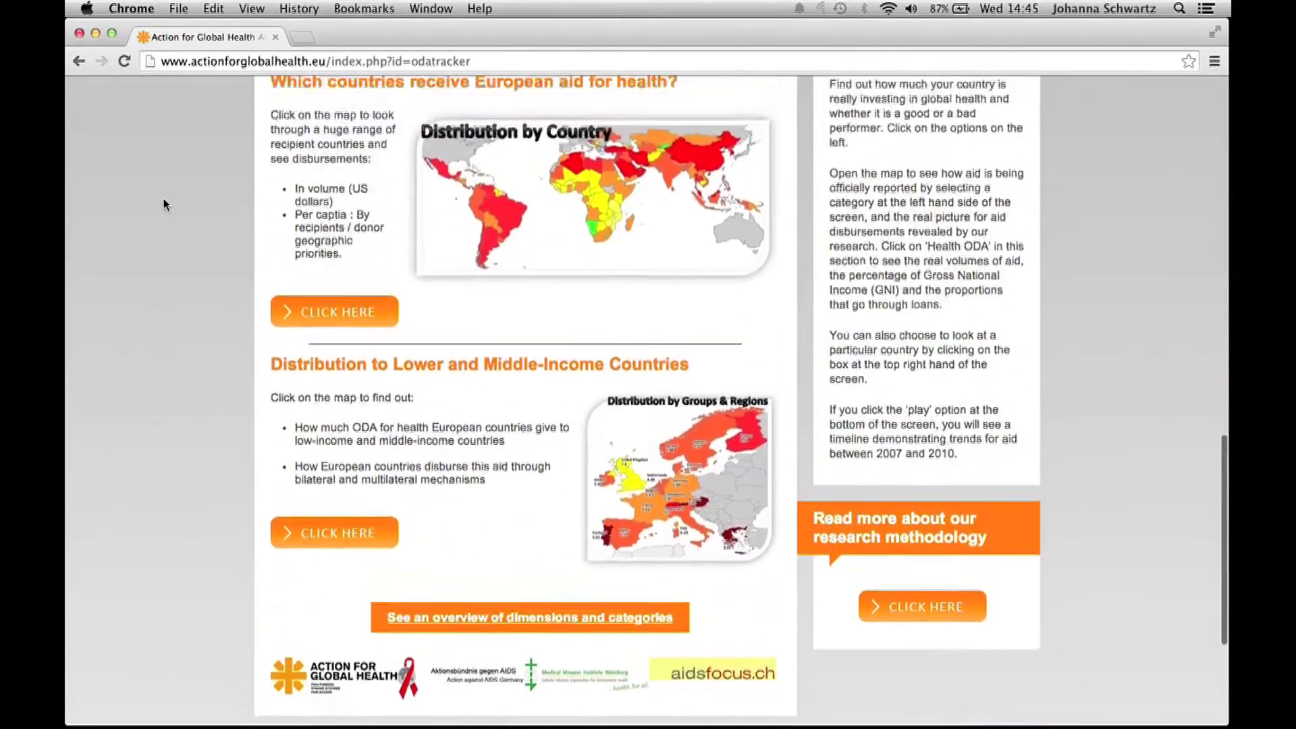
scroll(163, 204, up, 3)
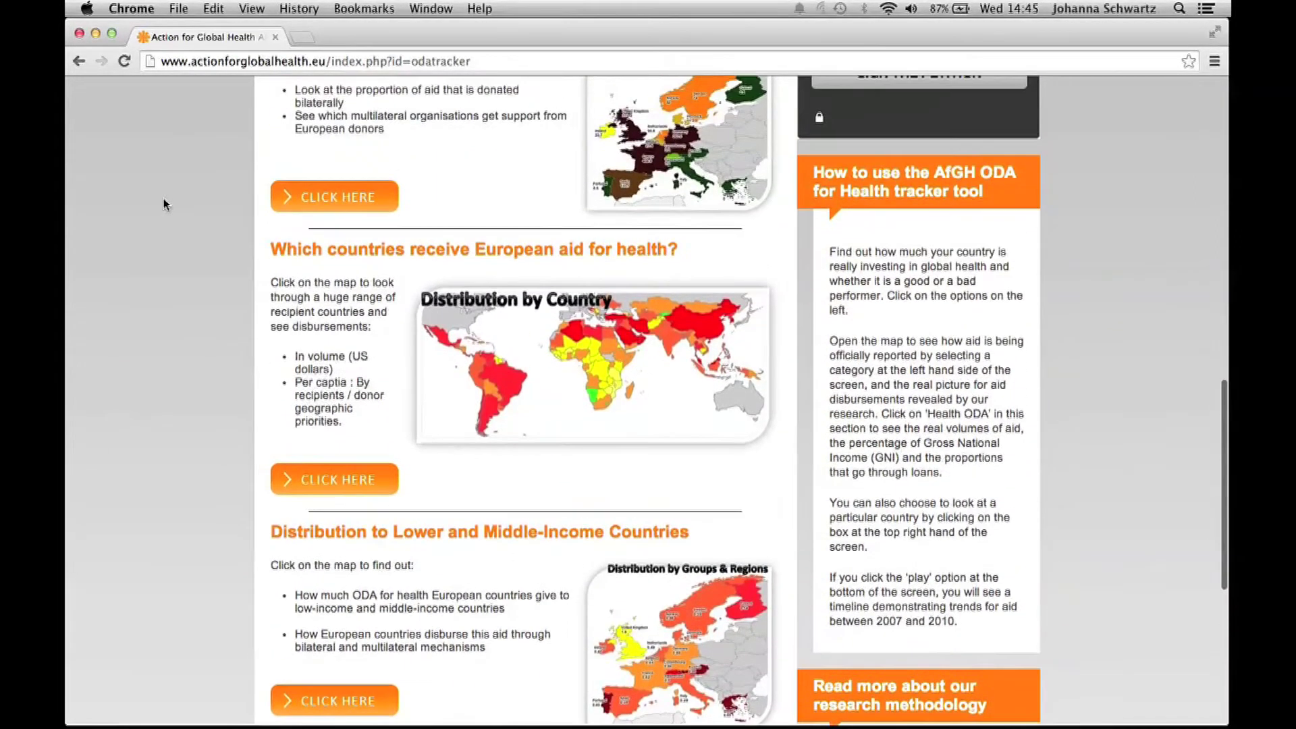
scroll(164, 204, up, 5)
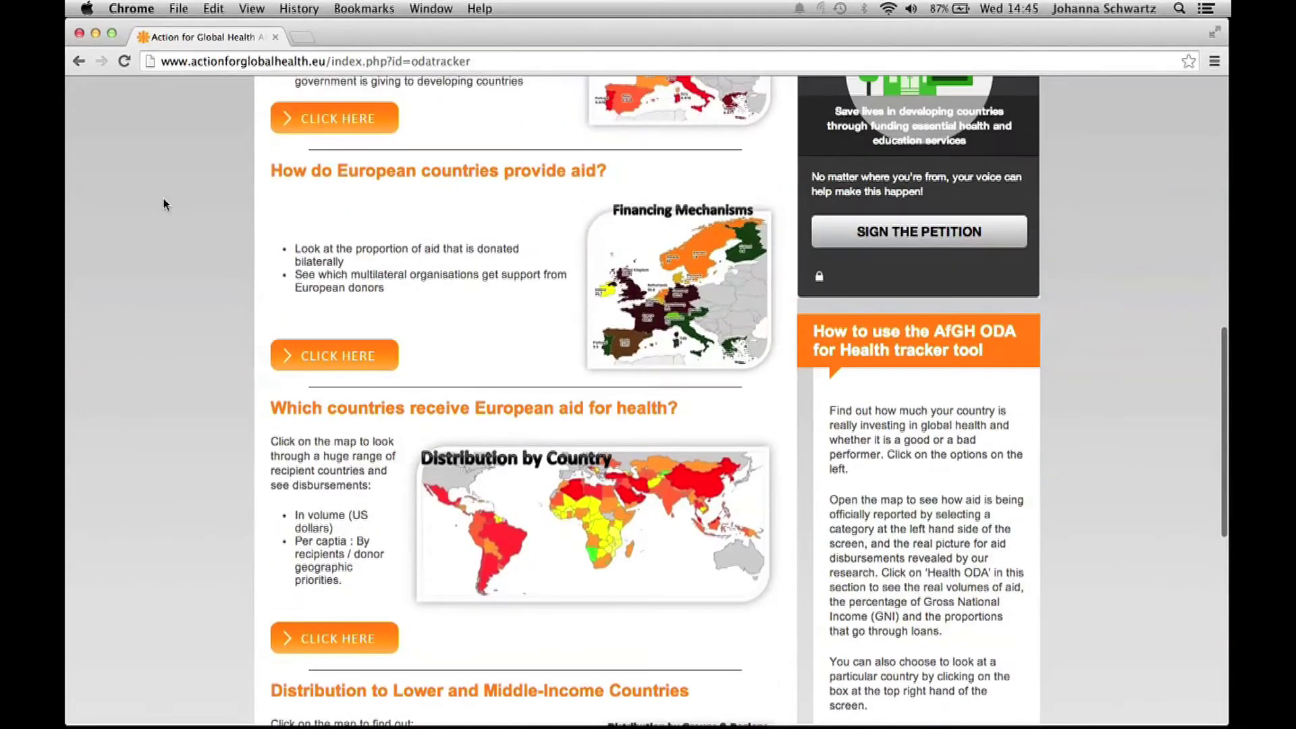
scroll(163, 204, up, 5)
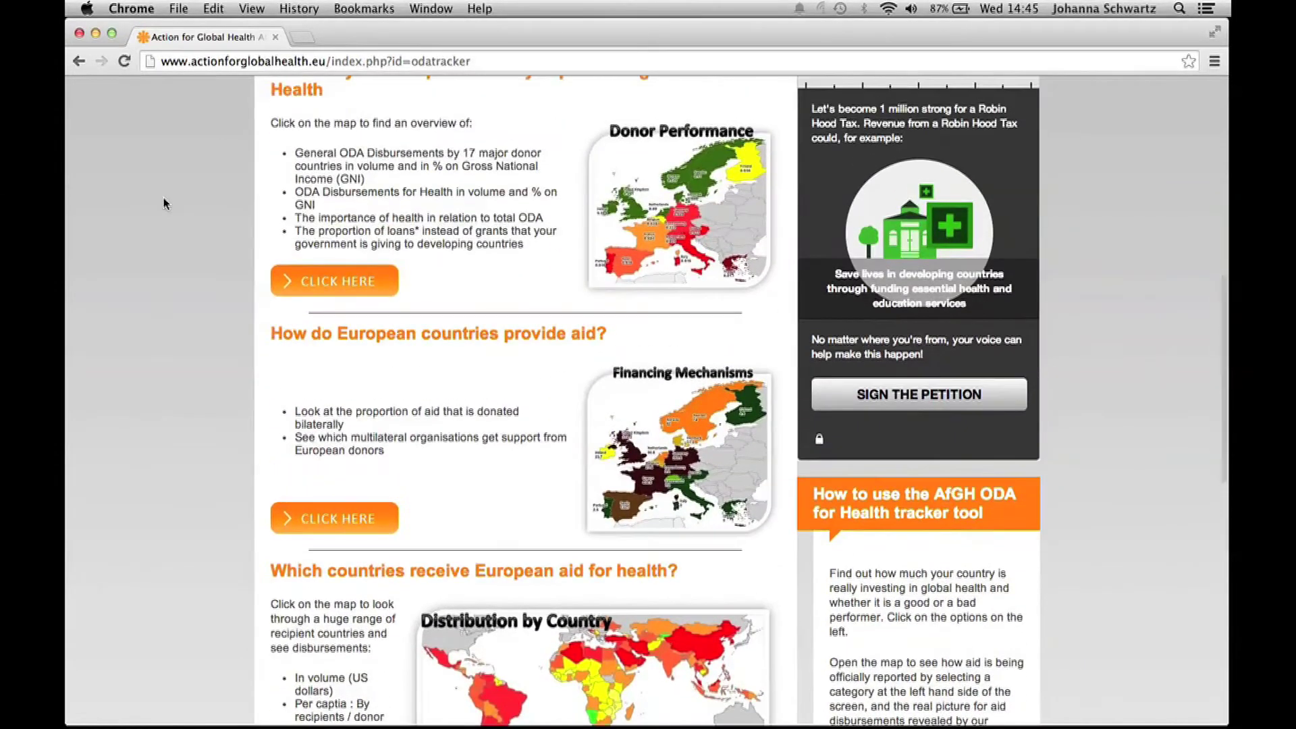
scroll(163, 205, up, 3)
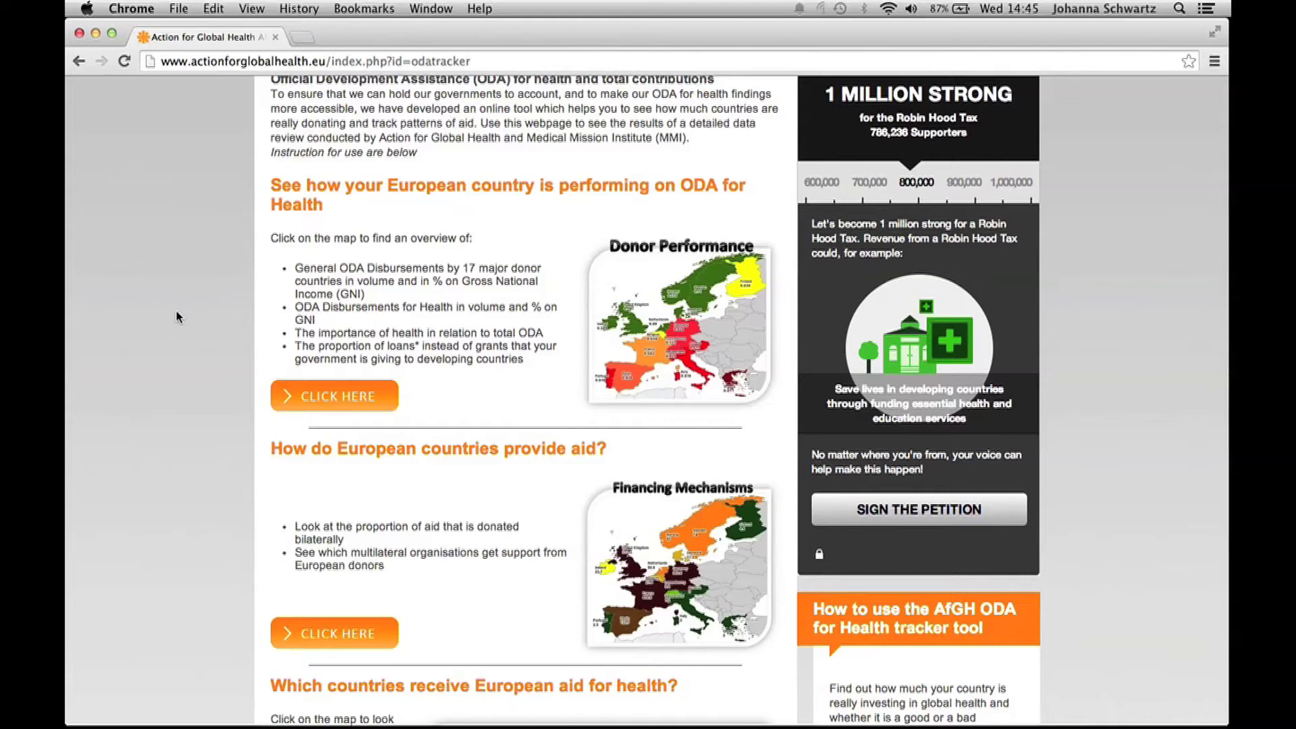
- Open the Donor Performance map for European countries' ODA for health and show it in full screen mode
click(332, 403)
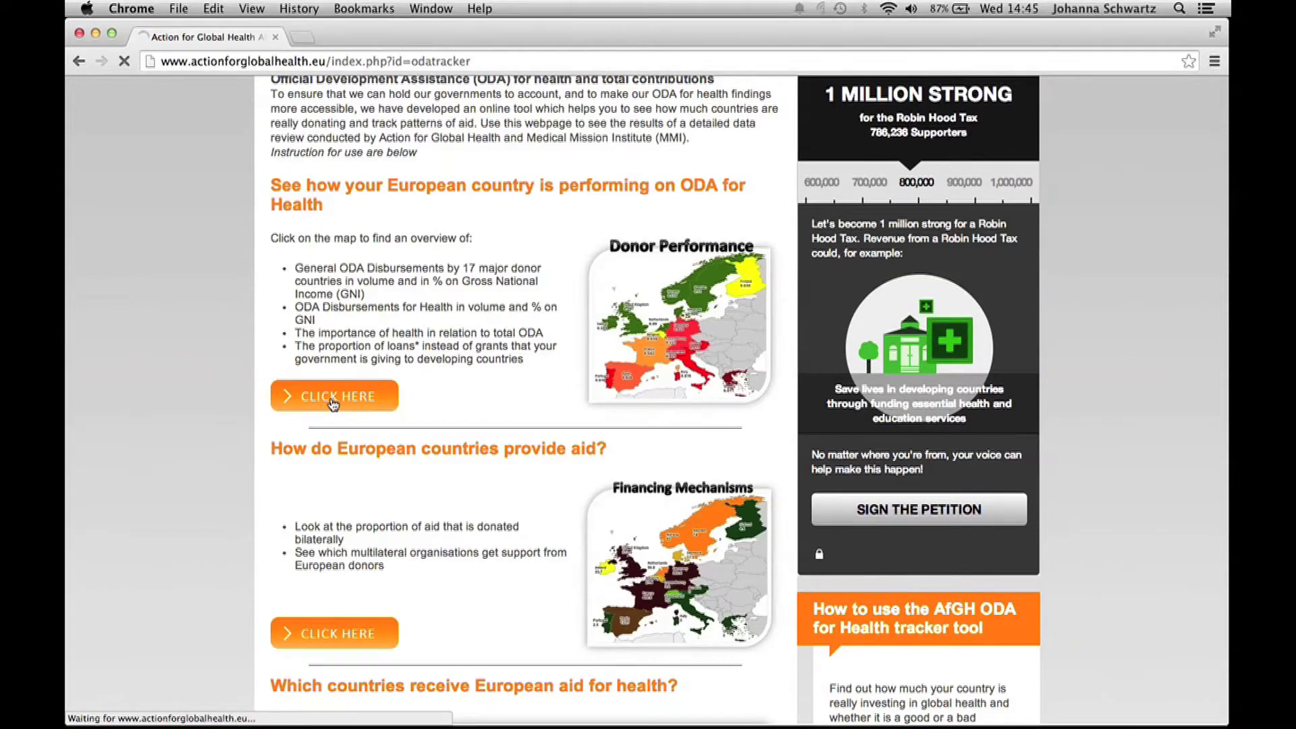
scroll(168, 430, down, 10)
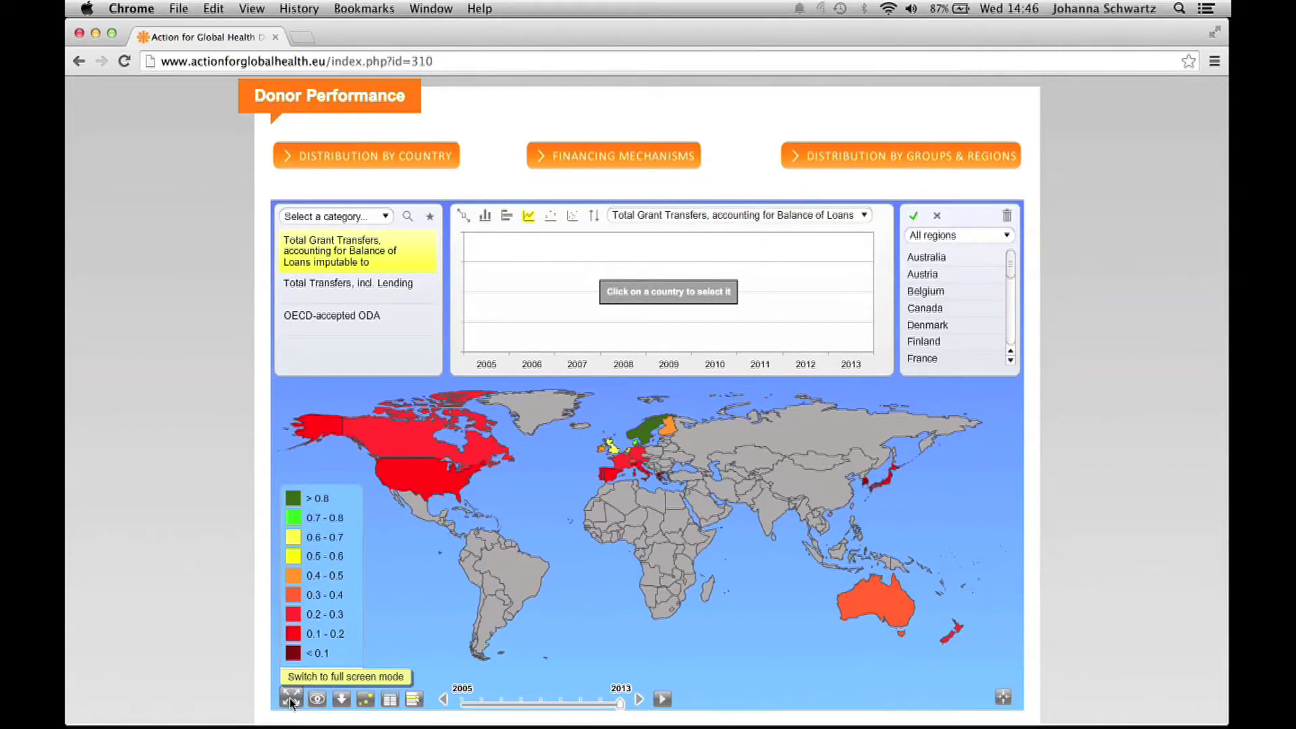
click(290, 698)
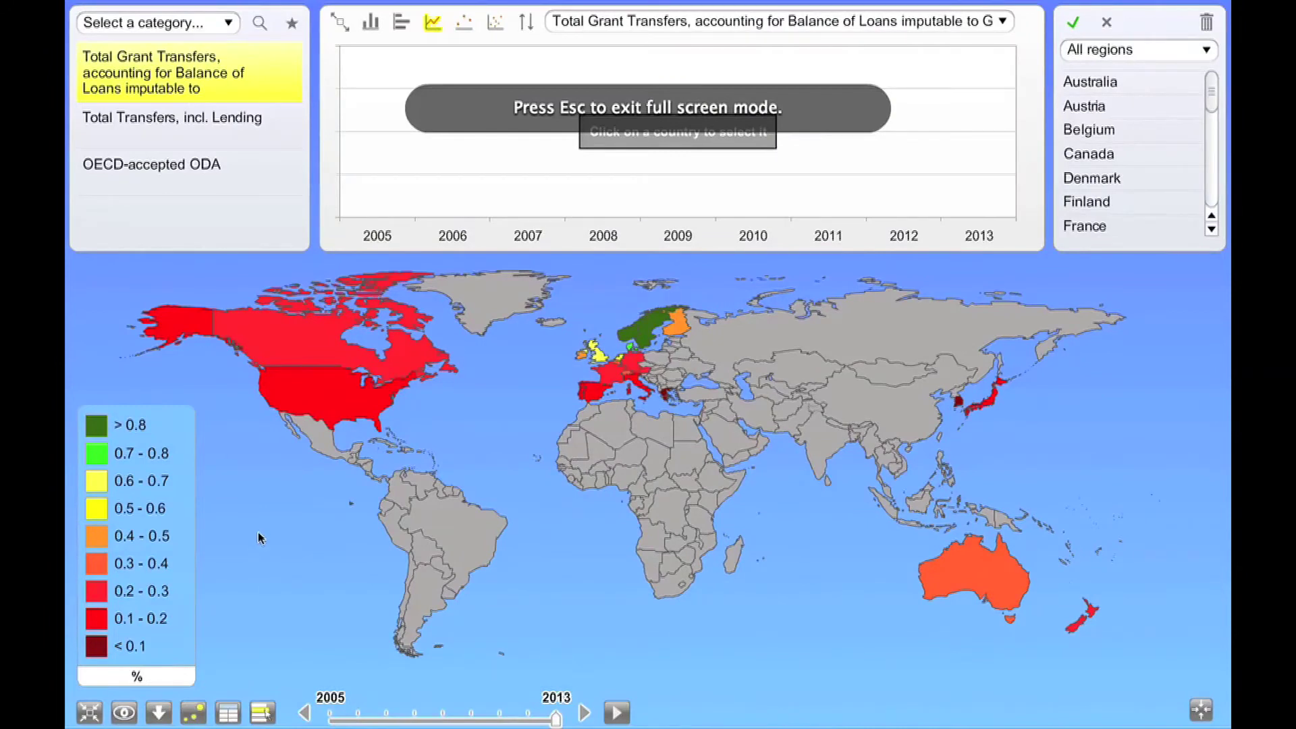
- Chart Canada's non-transfer items included in official figures, from the Total ODA Disbursements volumes and components in current US$
click(232, 330)
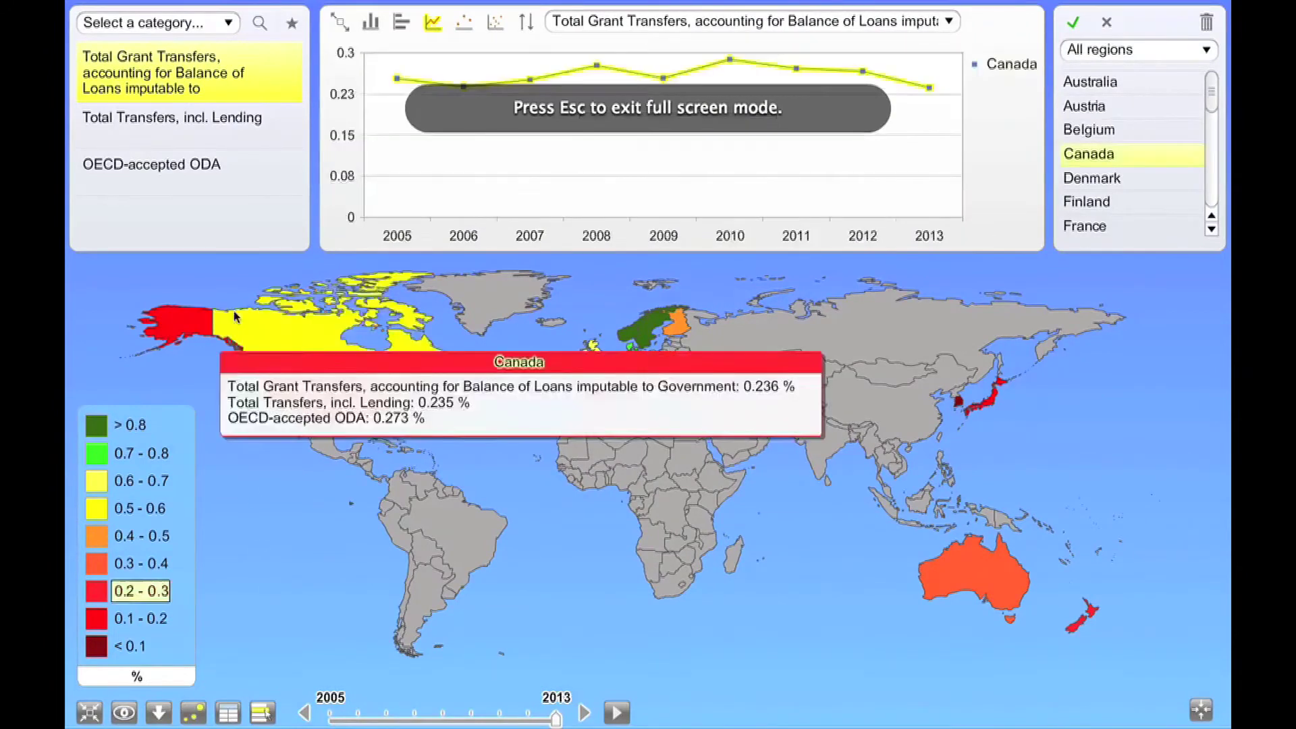
click(229, 24)
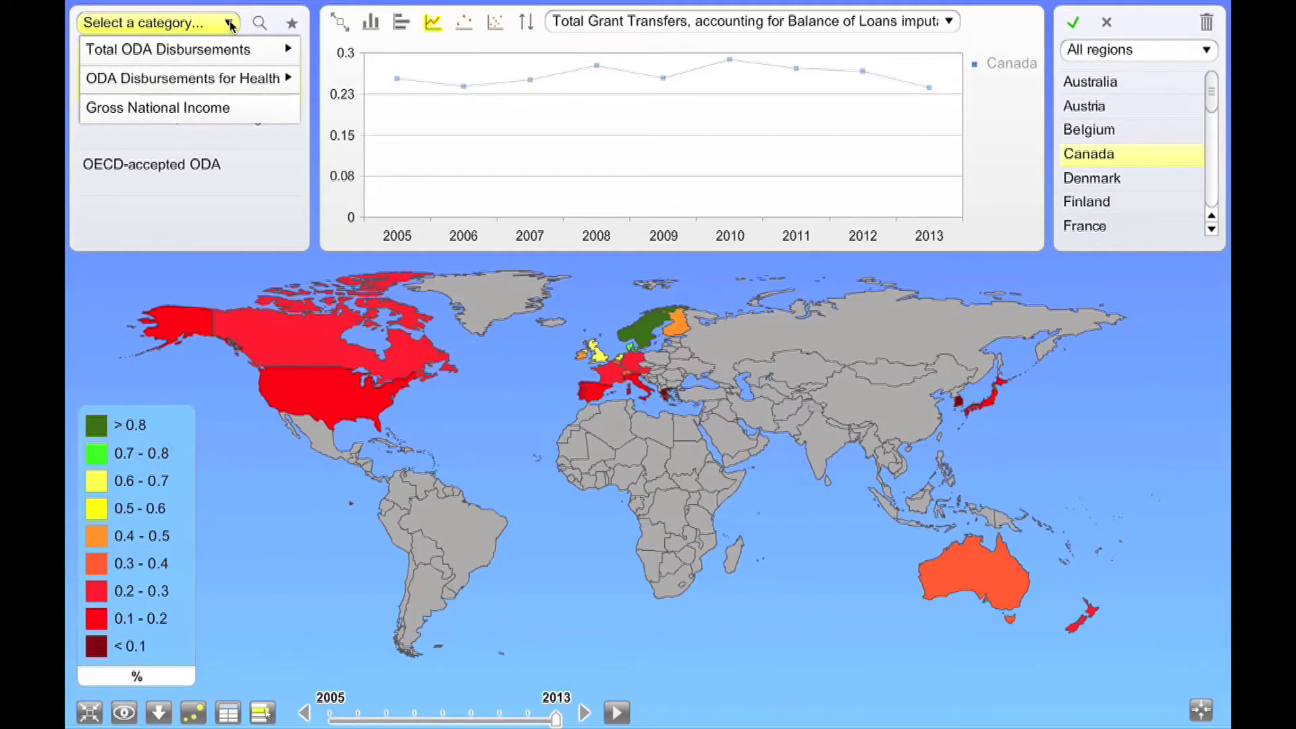
mouse_move(235, 52)
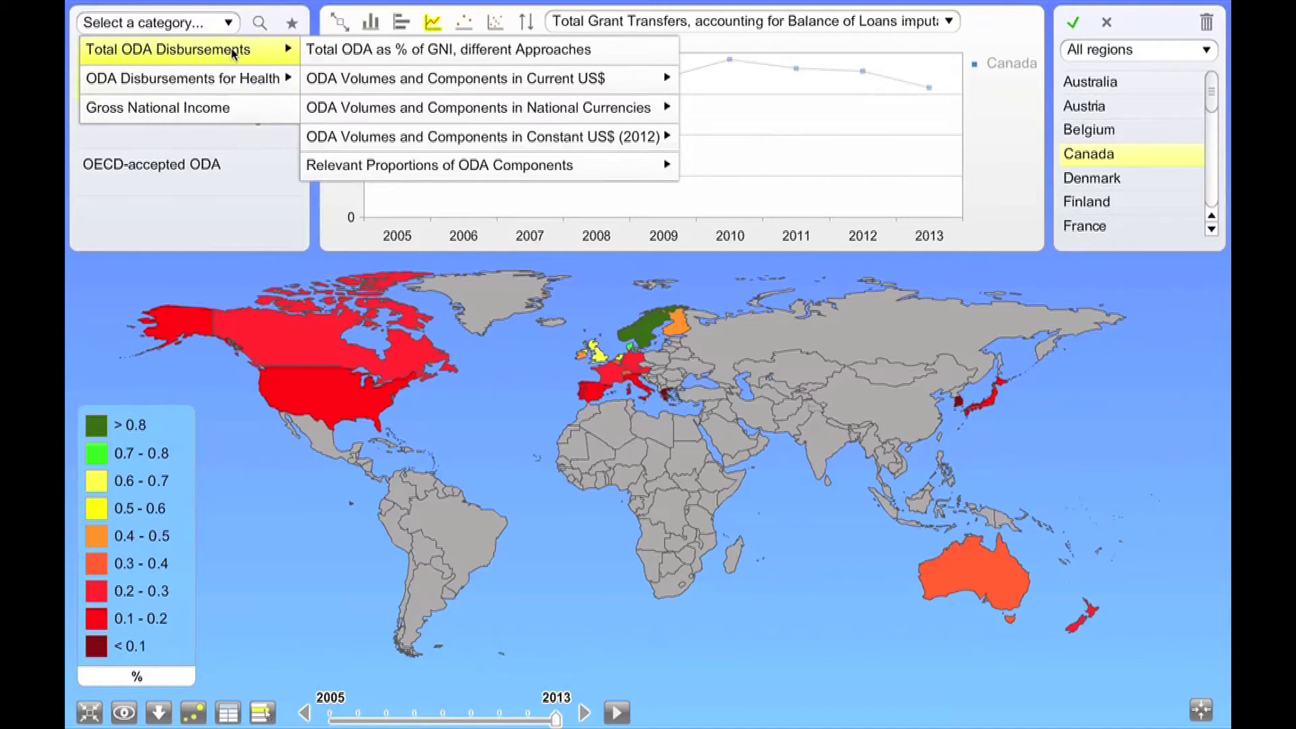
mouse_move(237, 81)
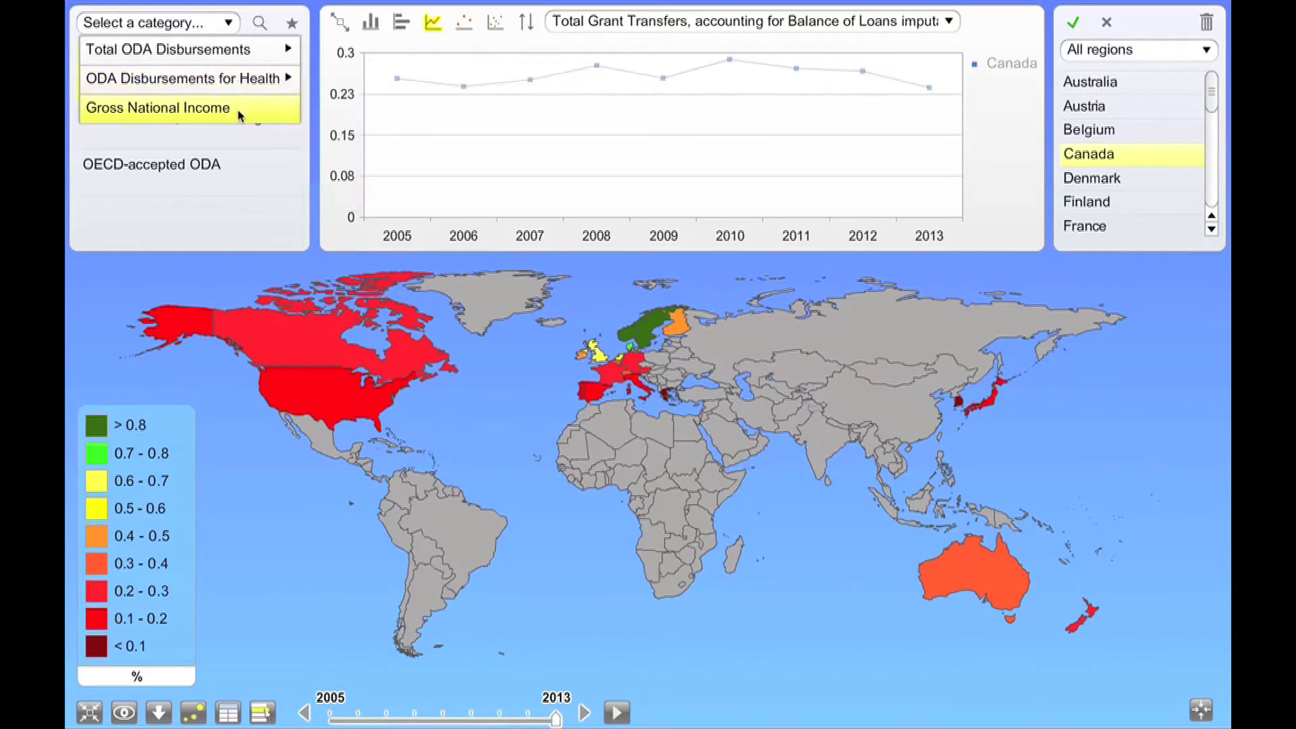
click(208, 23)
click(208, 24)
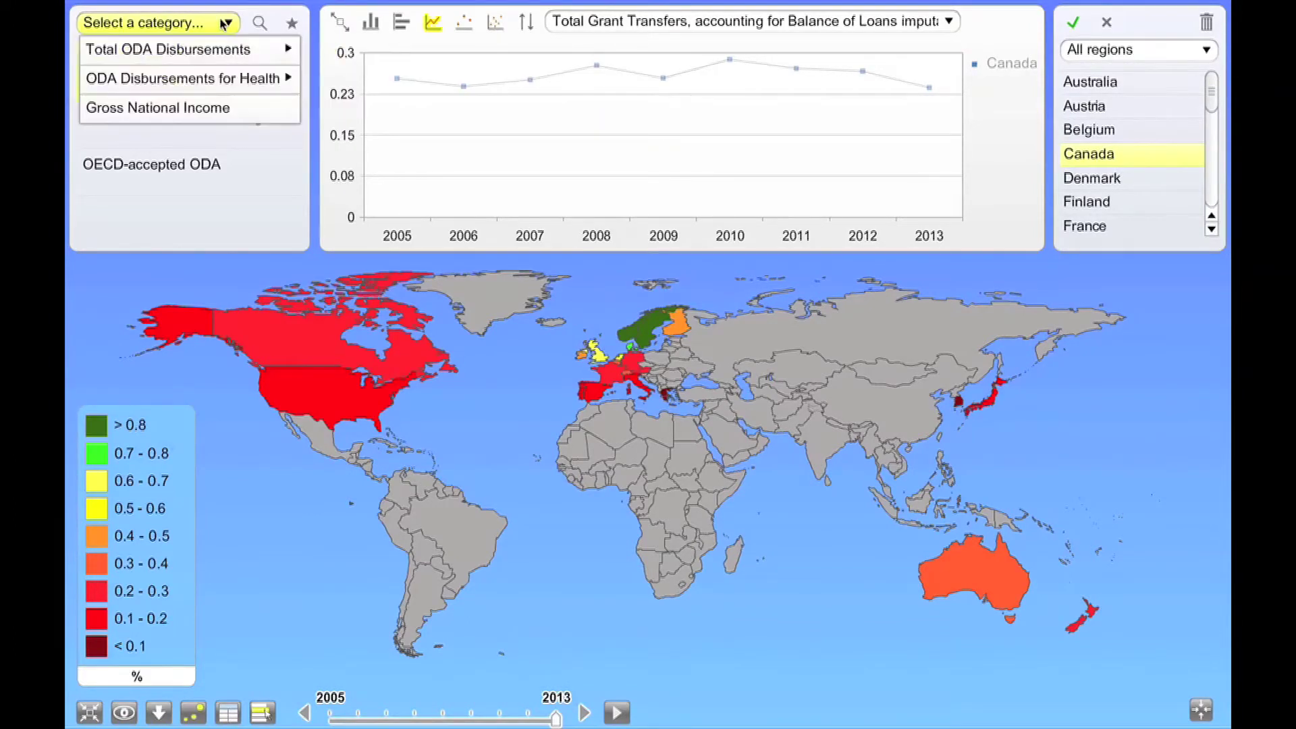
mouse_move(277, 50)
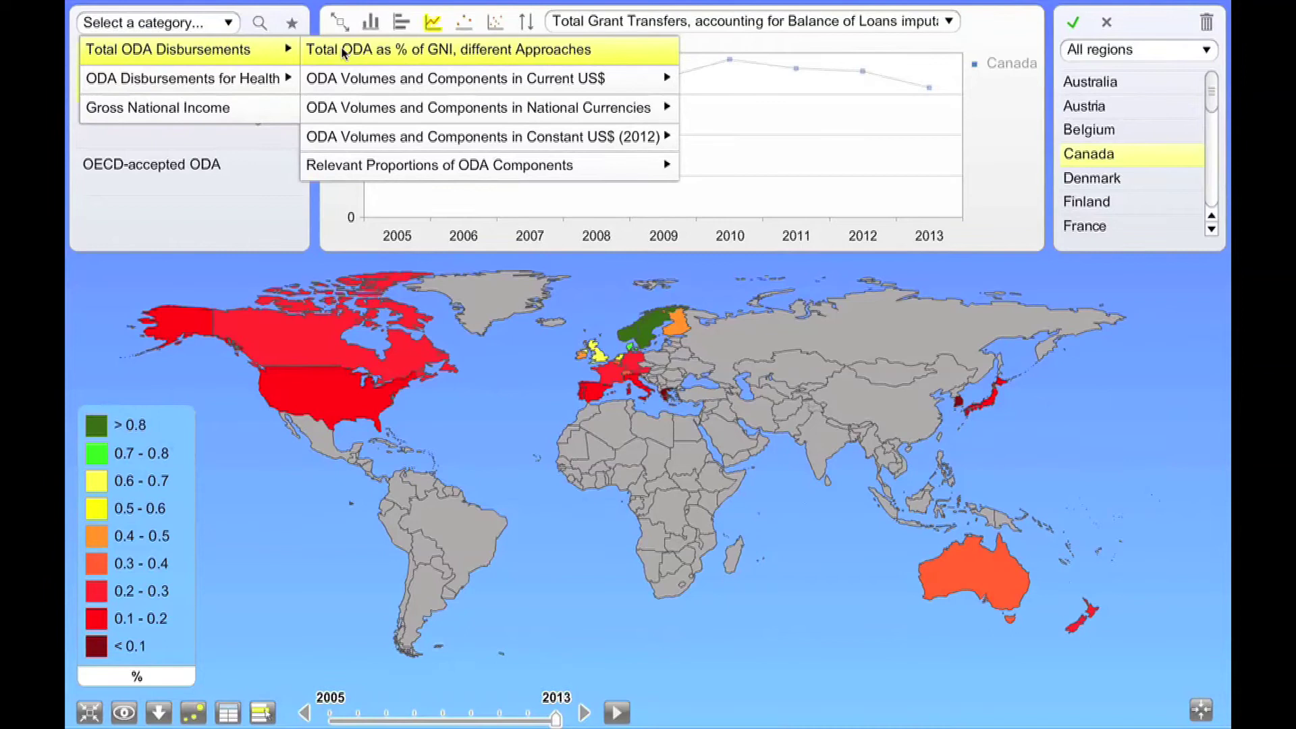
mouse_move(367, 81)
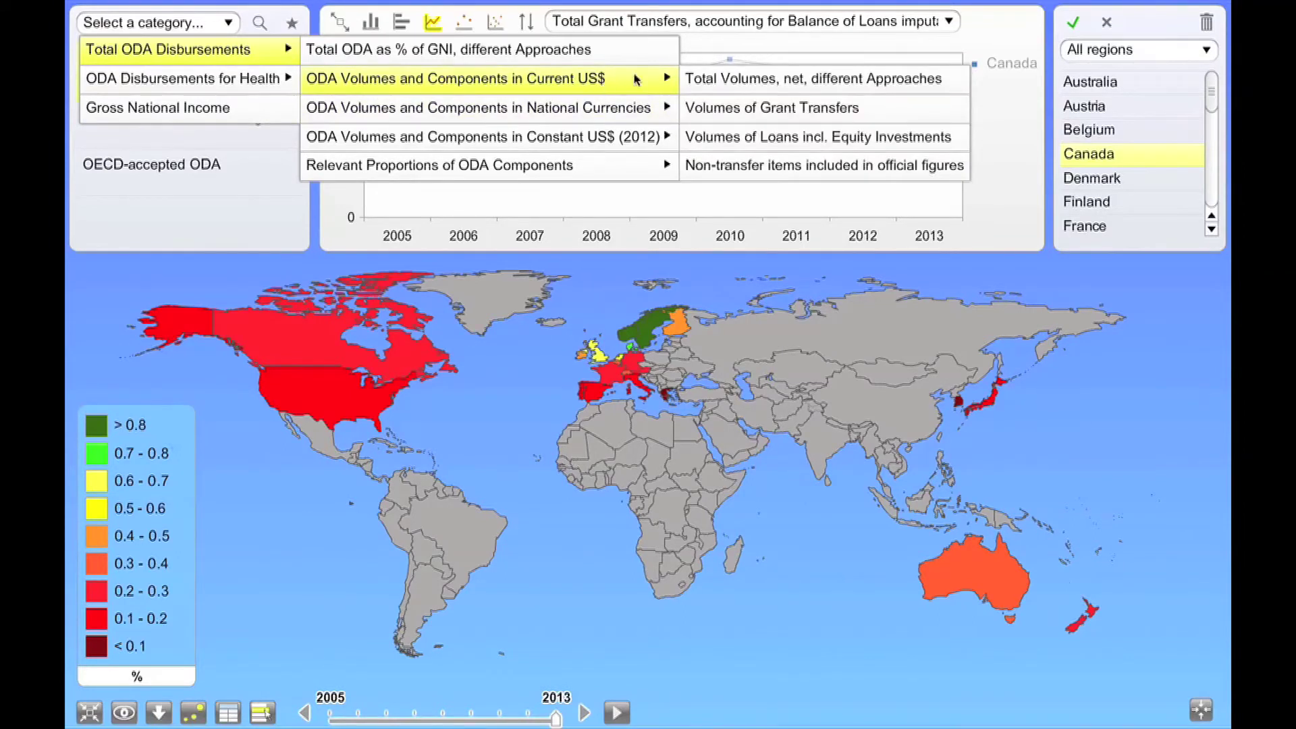
click(768, 167)
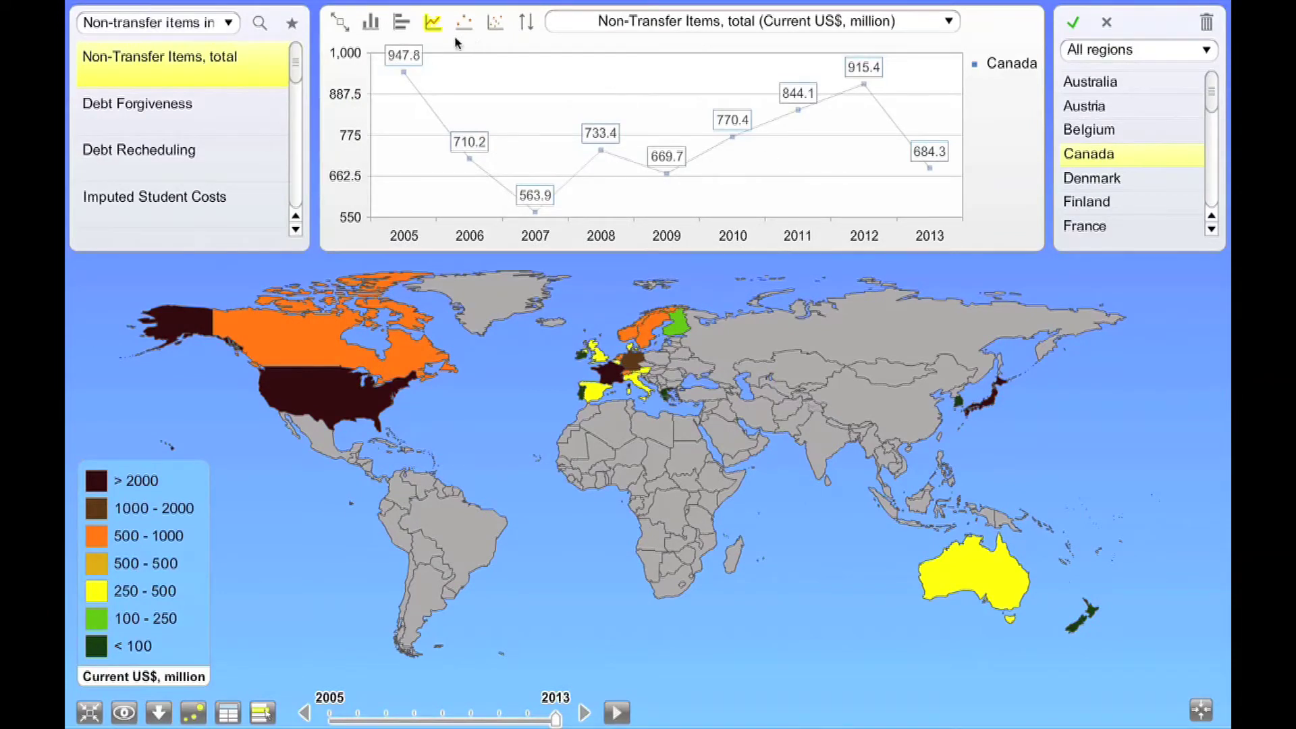
- Compare all donor countries in a vertical bar chart, and return to the line chart
click(401, 23)
click(370, 23)
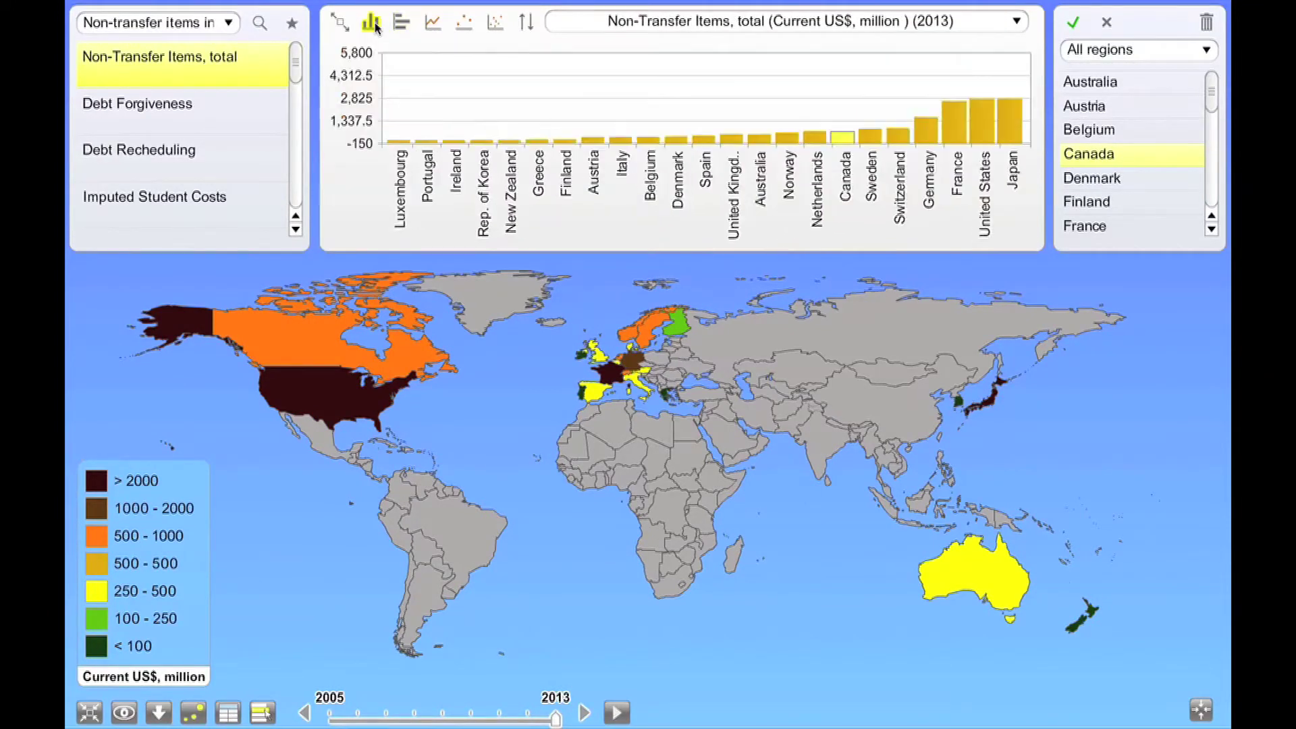
click(434, 22)
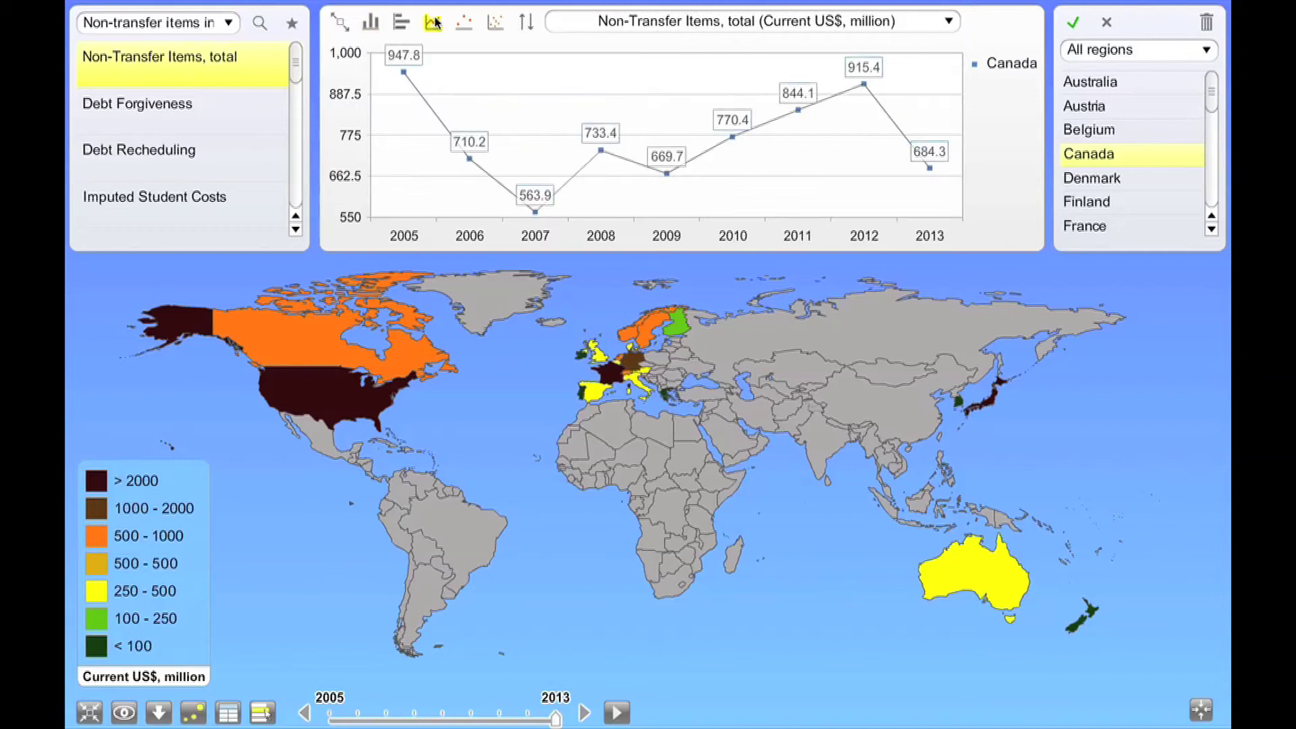
click(230, 26)
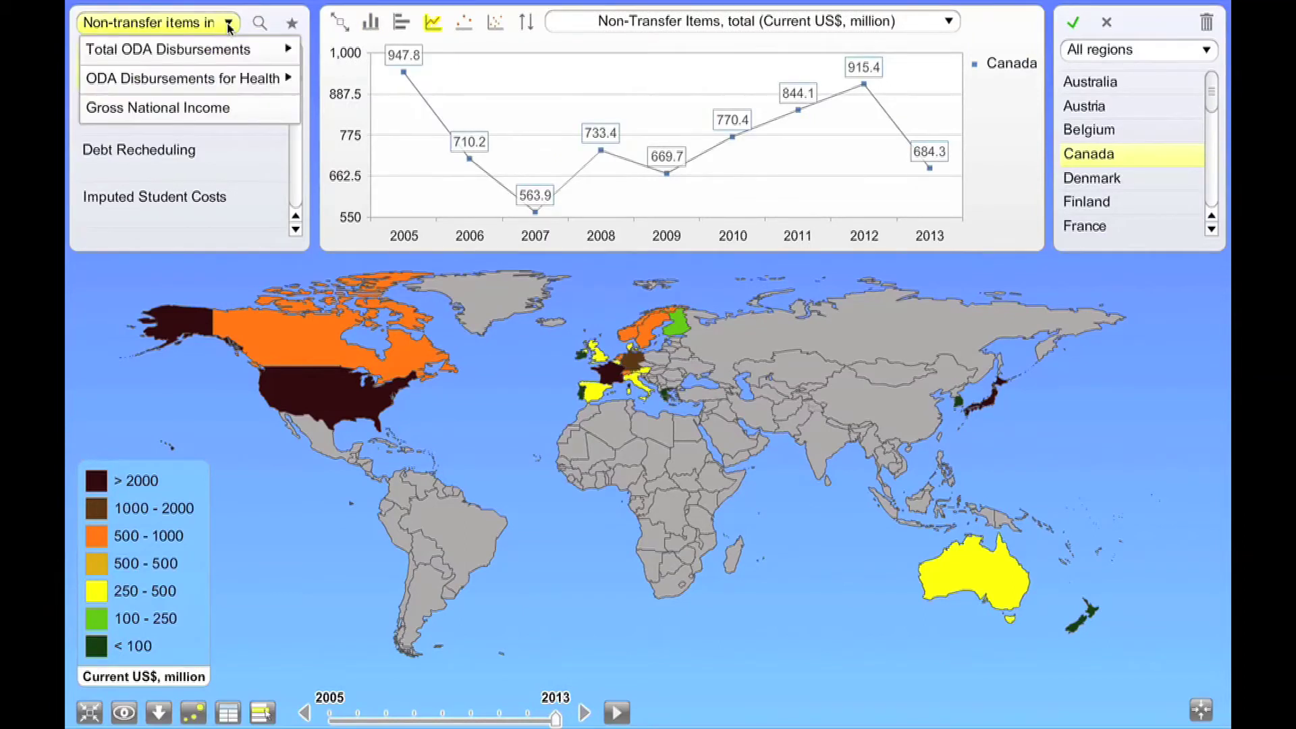
click(230, 25)
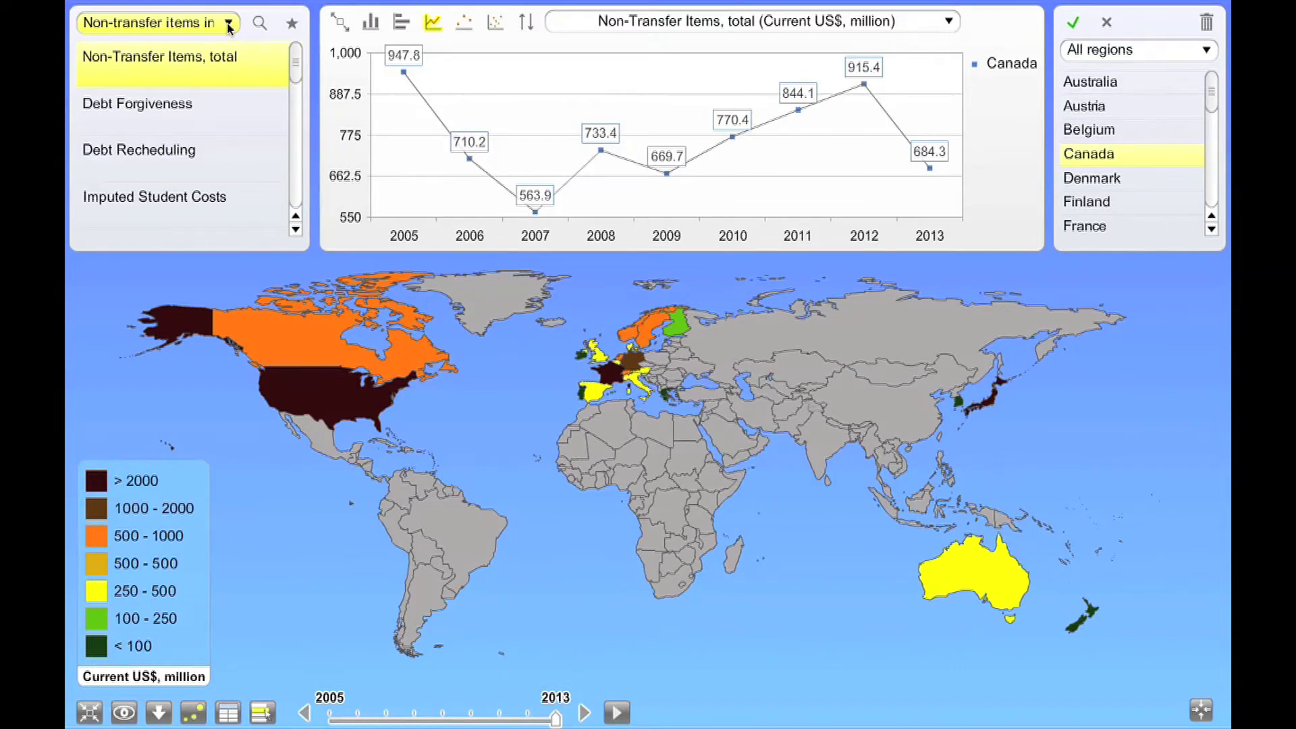
- Select Australia, Austria, Belgium and Canada together to compare their non-transfer items in the line chart
click(1117, 81)
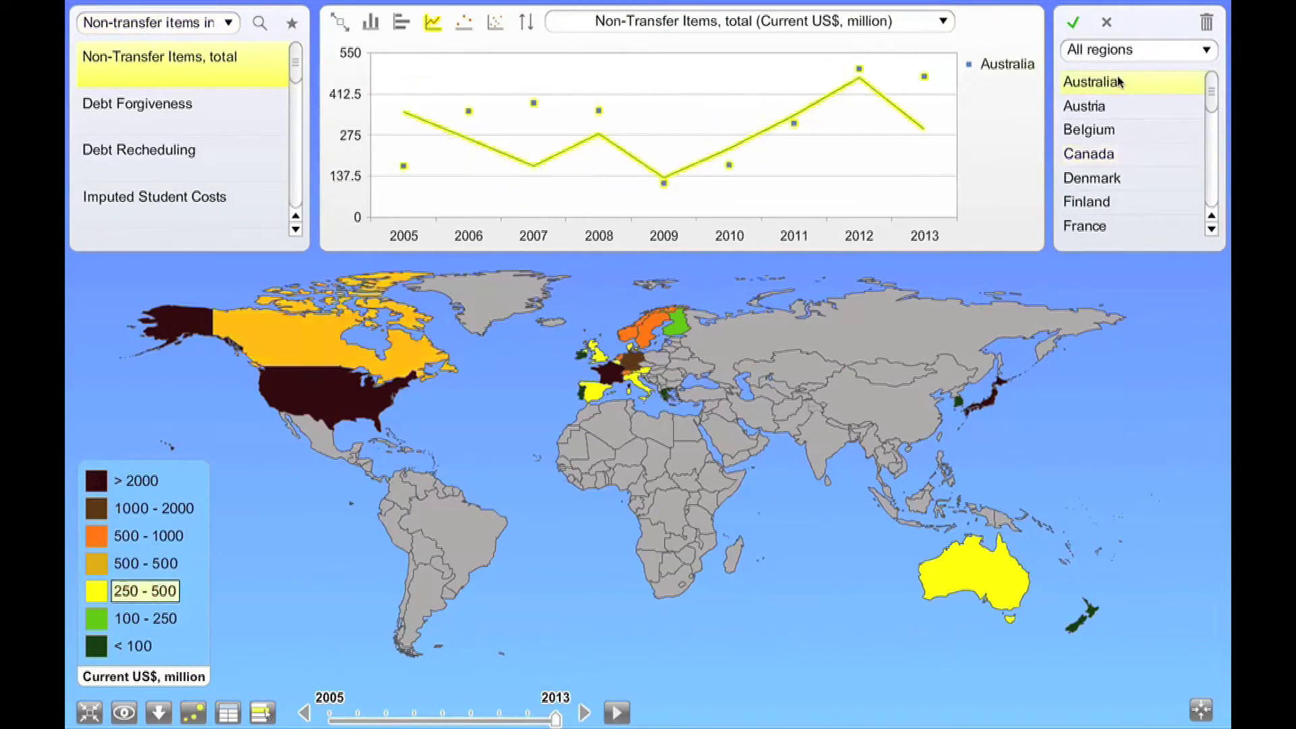
ctrl+click(1131, 106)
ctrl+click(1156, 131)
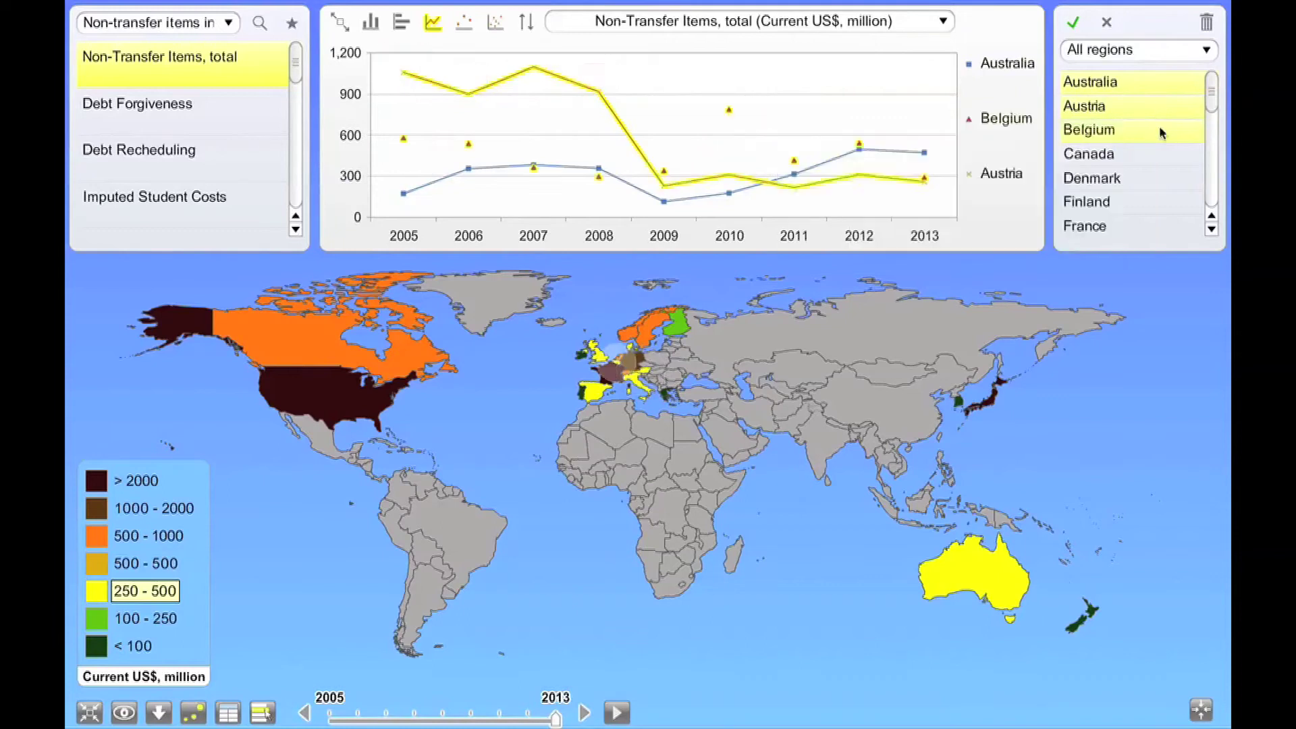
ctrl+click(1165, 157)
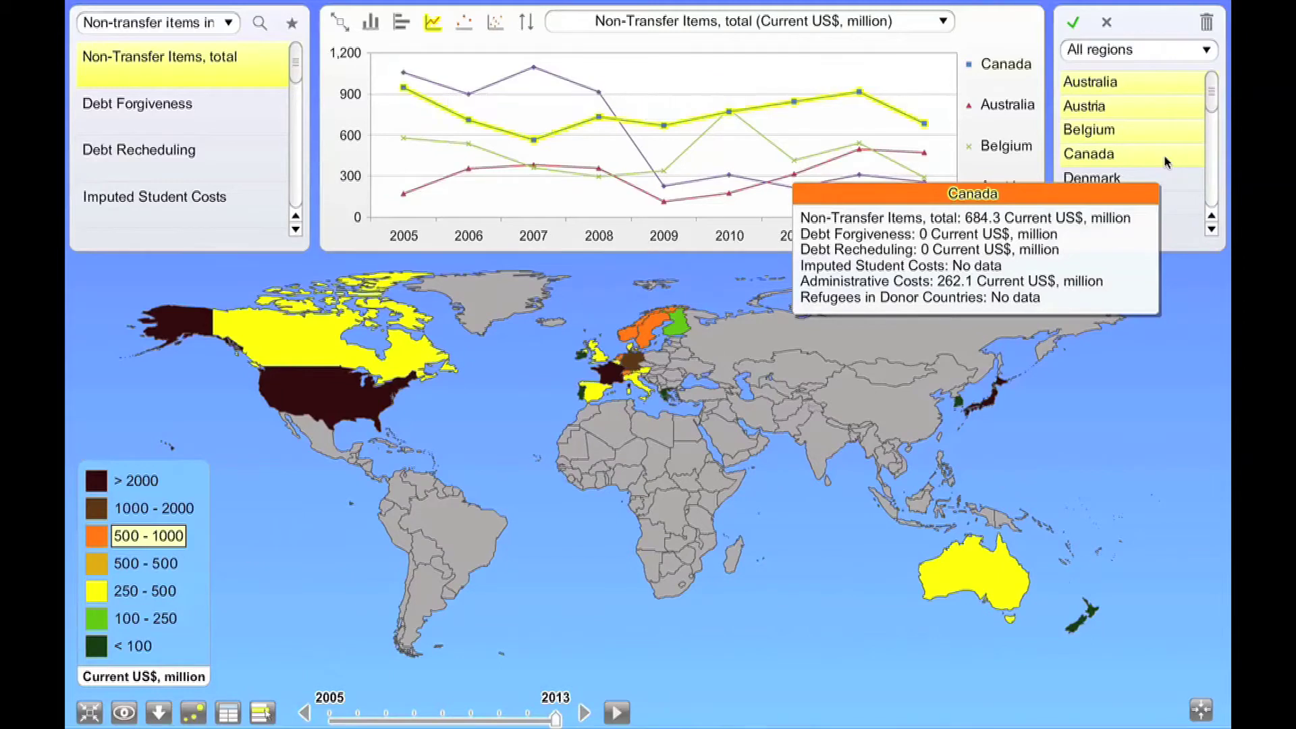
- Remove Canada, Belgium and Austria from the comparison one by one, and clear the remaining country selection
ctrl+click(1165, 159)
ctrl+click(1158, 133)
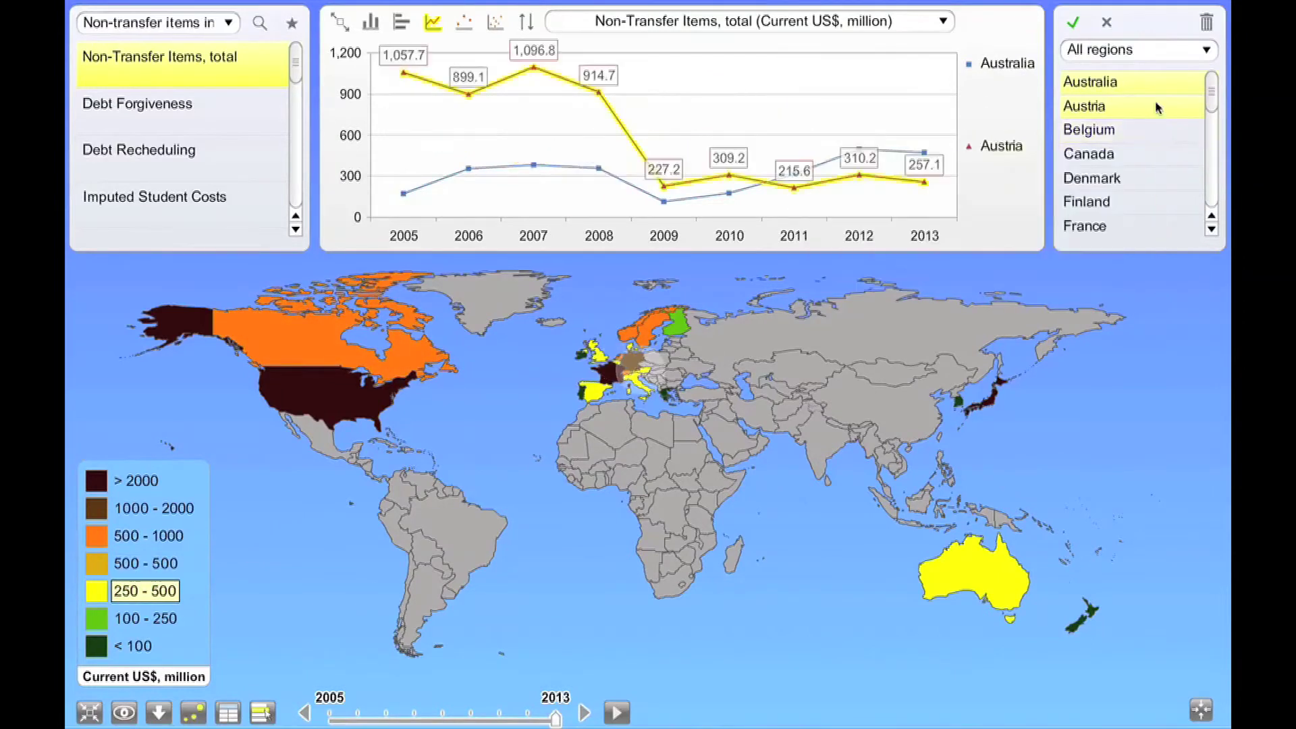
ctrl+click(1155, 103)
mouse_move(1154, 88)
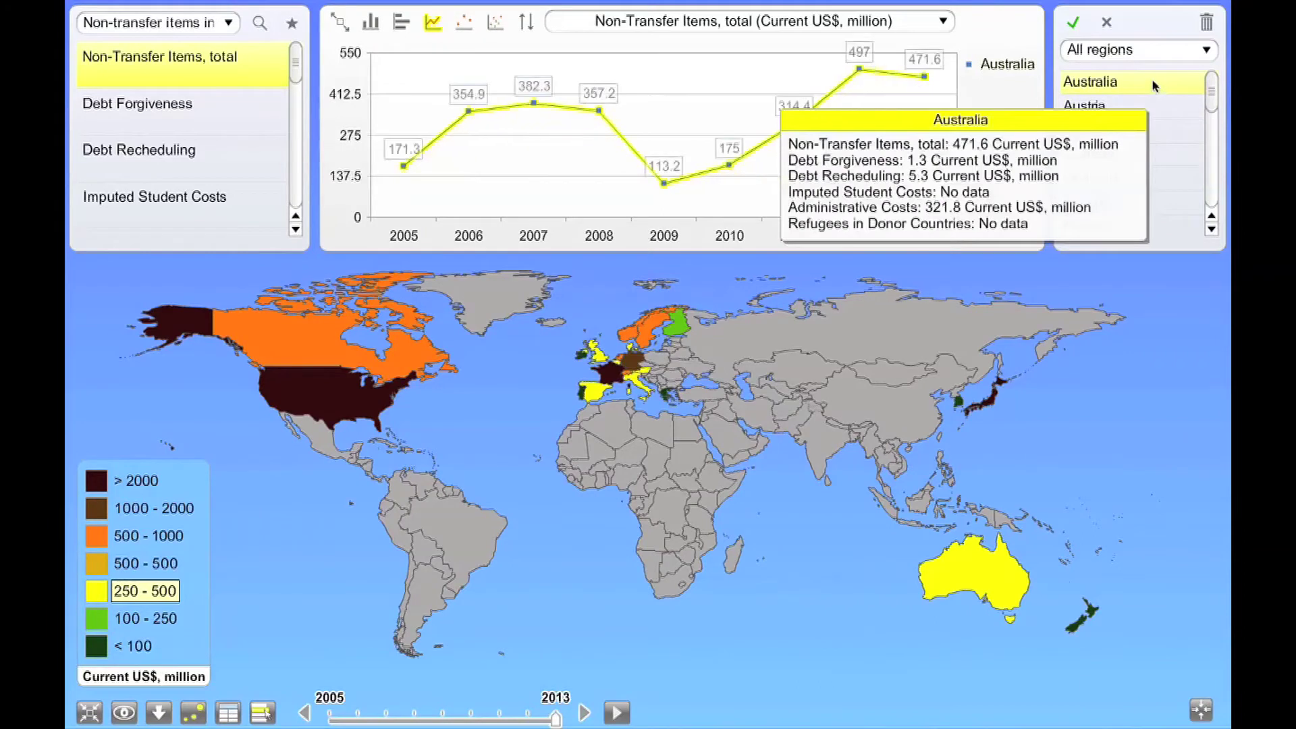
click(1106, 23)
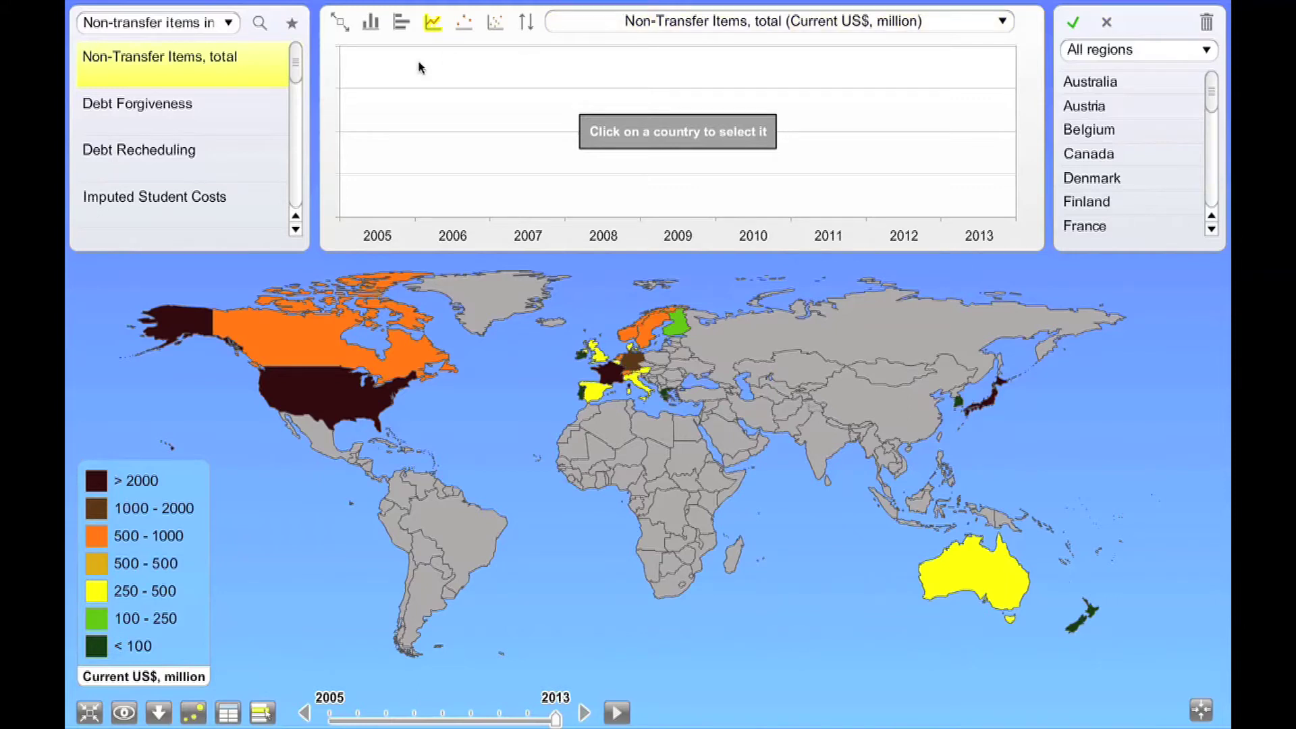
- Switch the data category to Total Volumes, net, different Approaches, under ODA Volumes and Components in Current US$
click(230, 22)
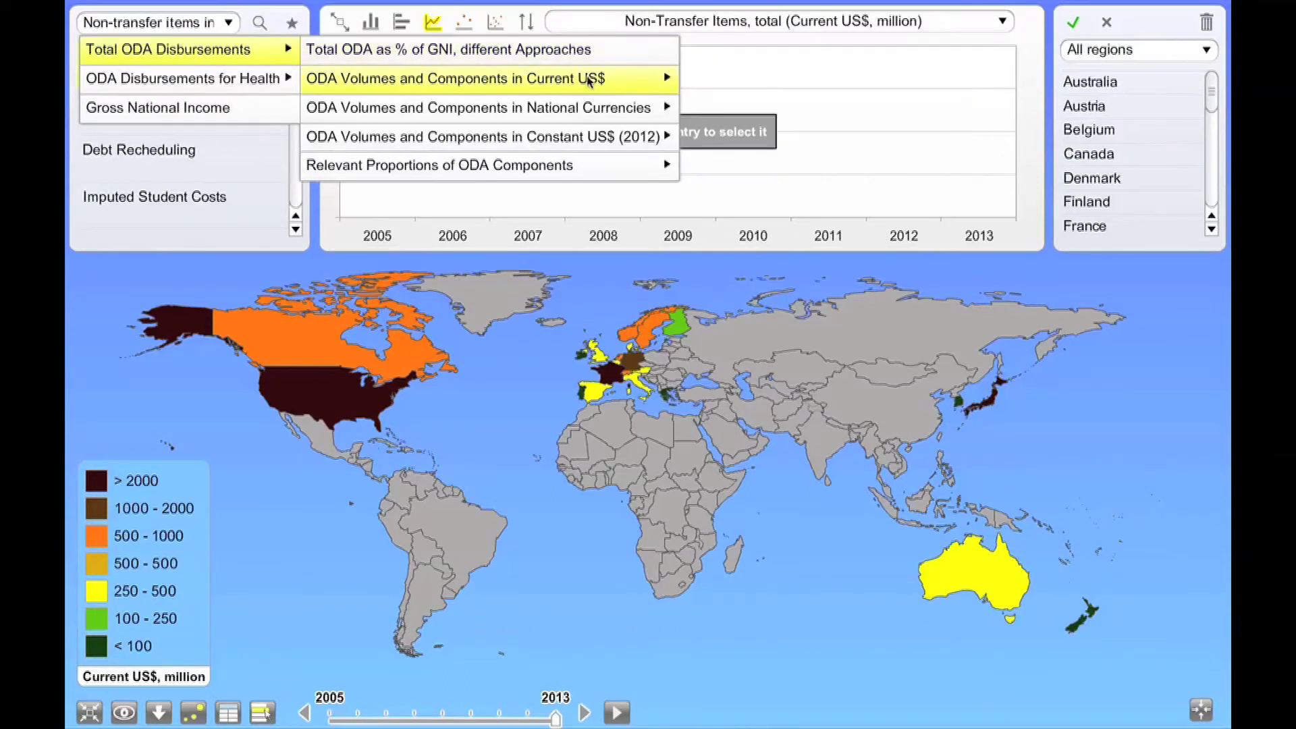
mouse_move(646, 82)
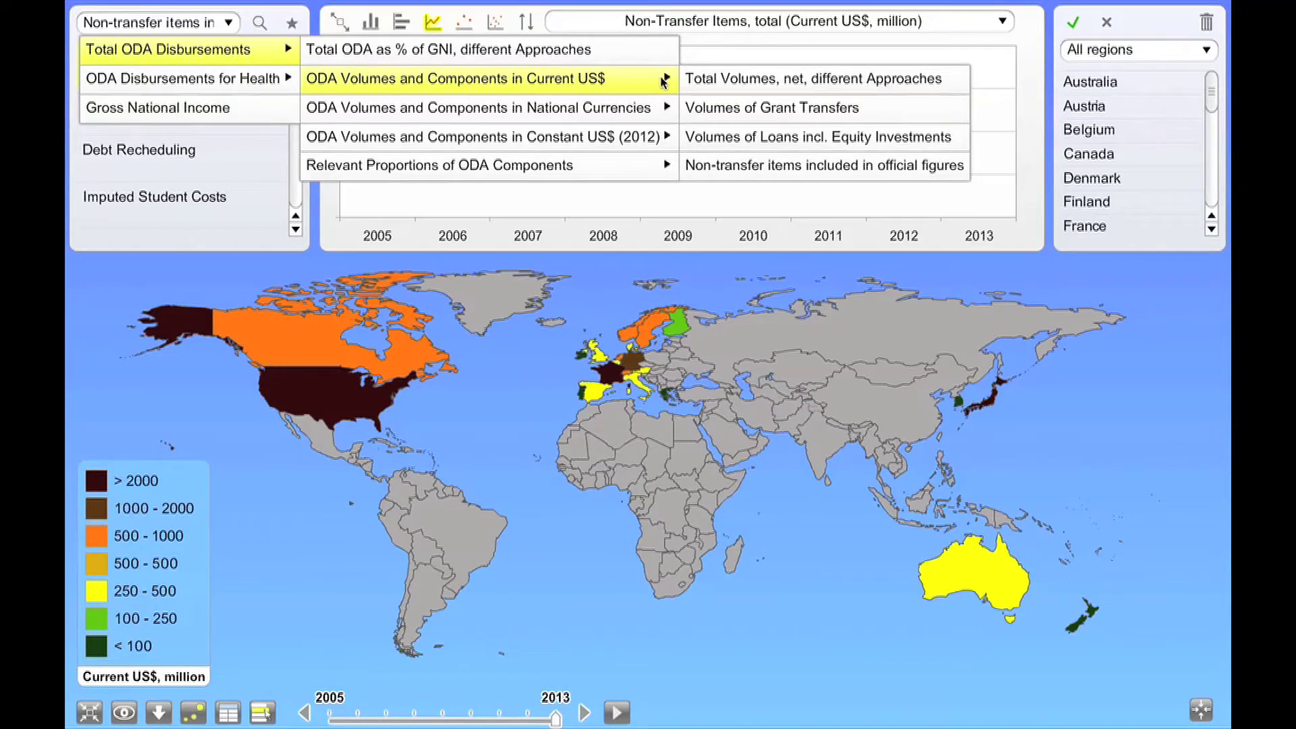
click(718, 79)
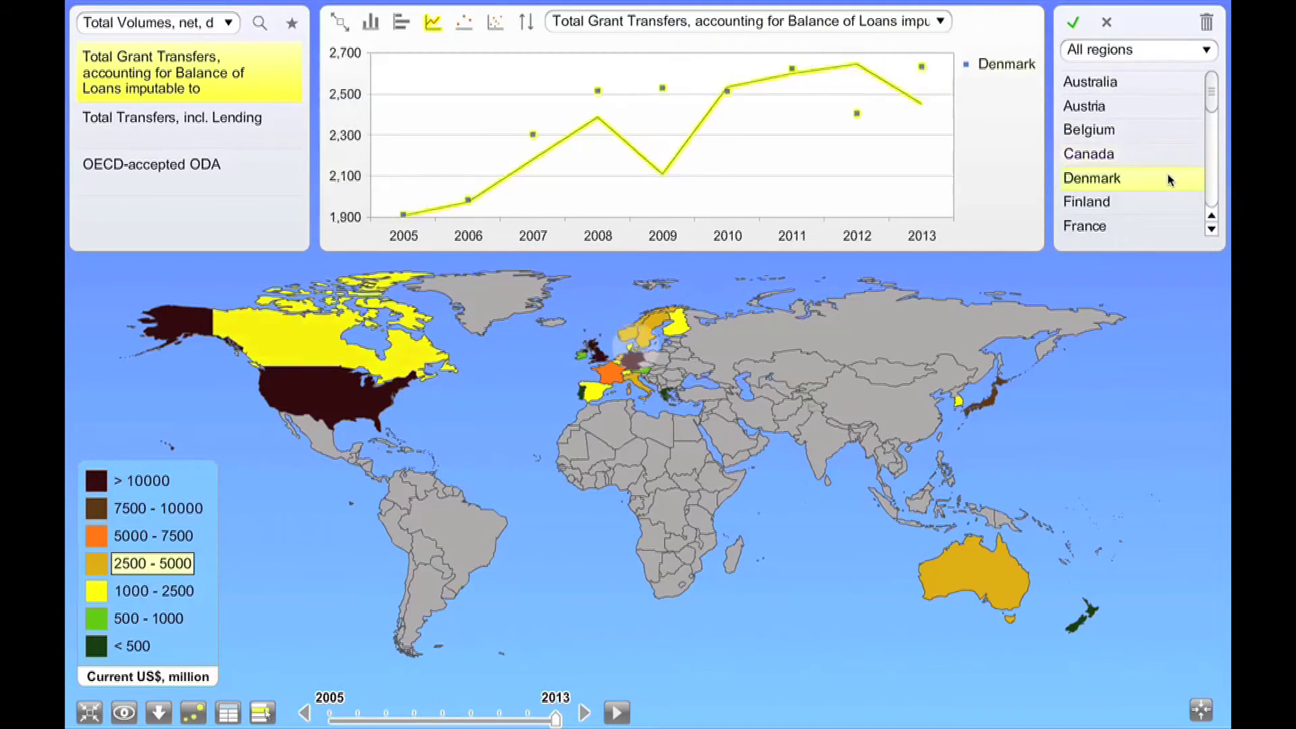
- Select France and Germany to compare their total grant transfers in the line chart
click(1167, 230)
click(1212, 229)
click(1212, 234)
click(1173, 210)
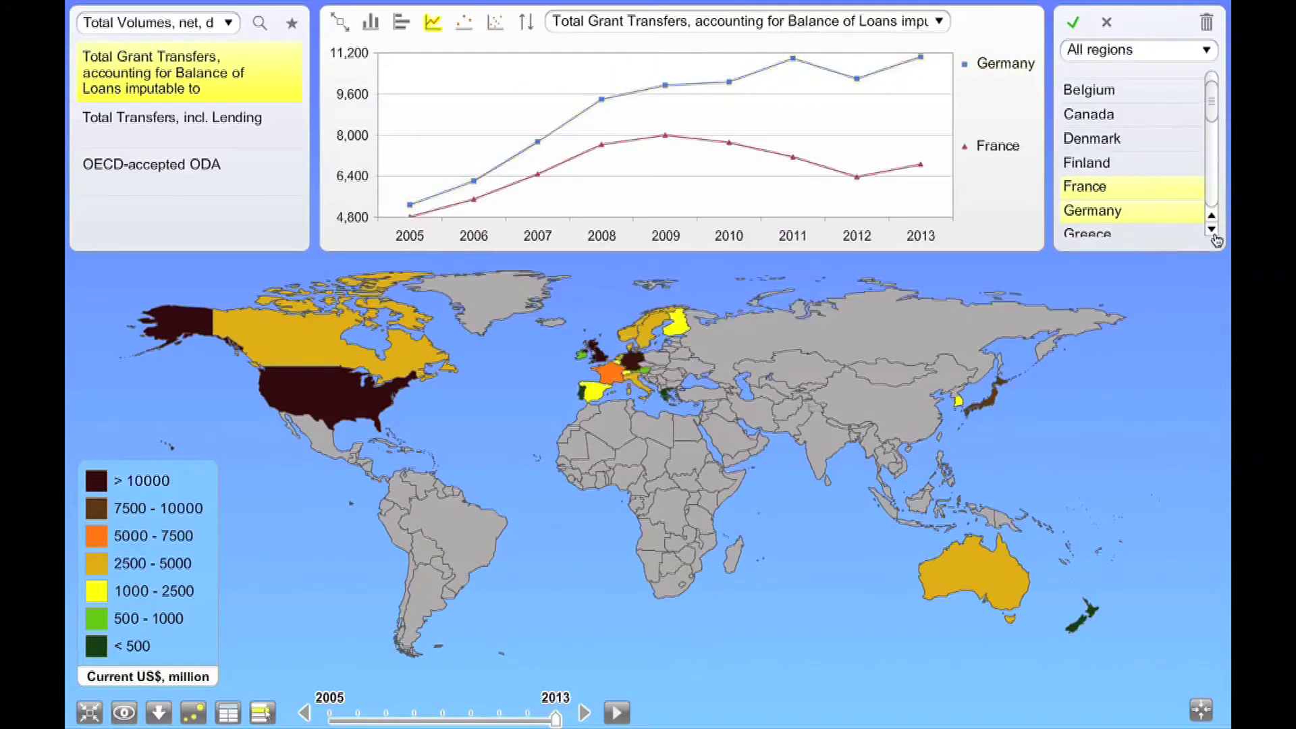
- Add Italy, Sweden and the United Kingdom to the France and Germany comparison in the line chart
click(1213, 232)
click(1182, 209)
mouse_move(1182, 209)
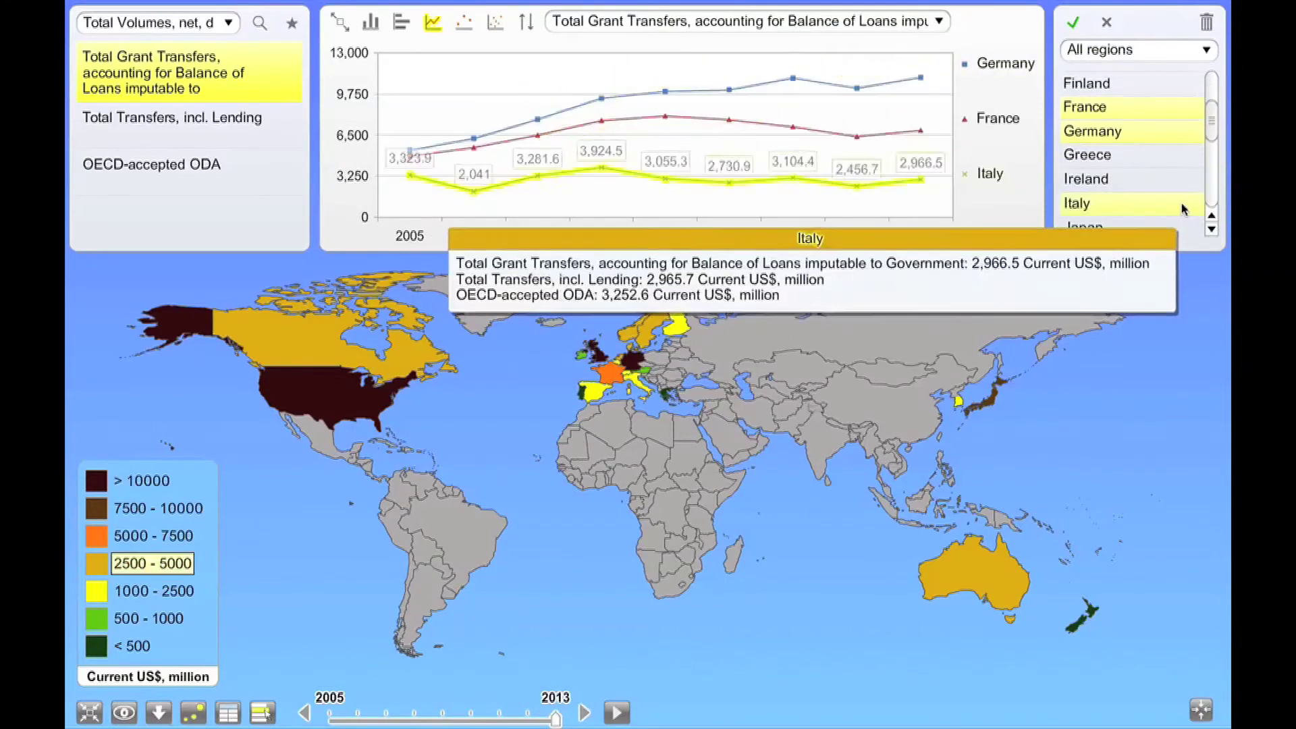
click(1212, 231)
click(1212, 233)
click(1164, 163)
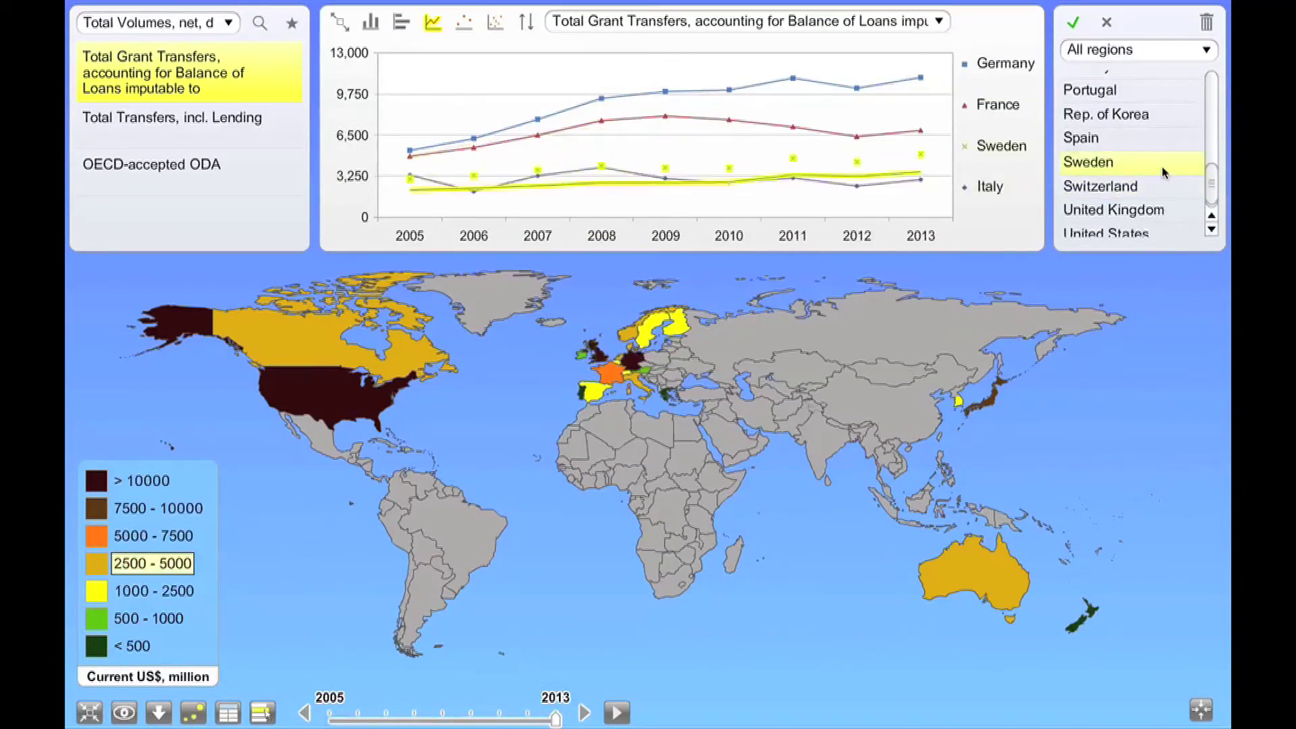
click(1179, 211)
mouse_move(1183, 217)
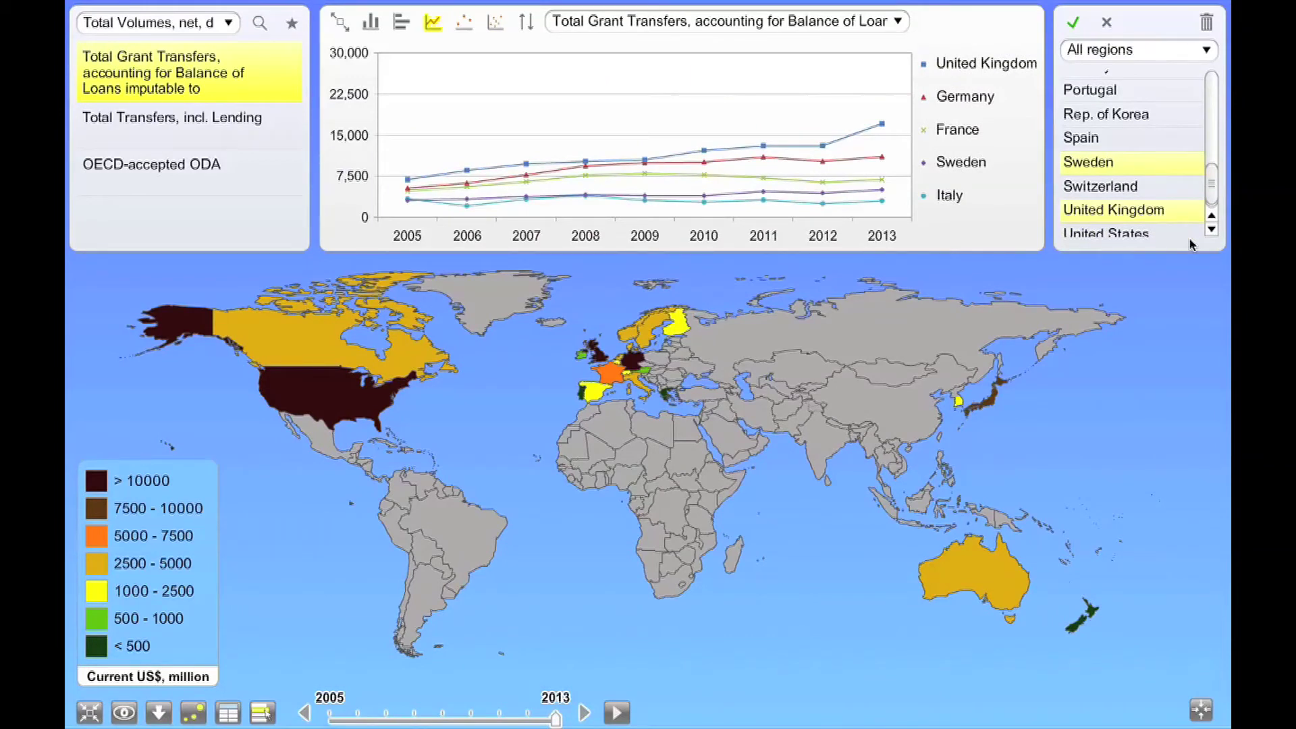
- View the line chart for Total Transfers, incl. Lending and for OECD-accepted ODA, and return to Total Grant Transfers
mouse_move(247, 92)
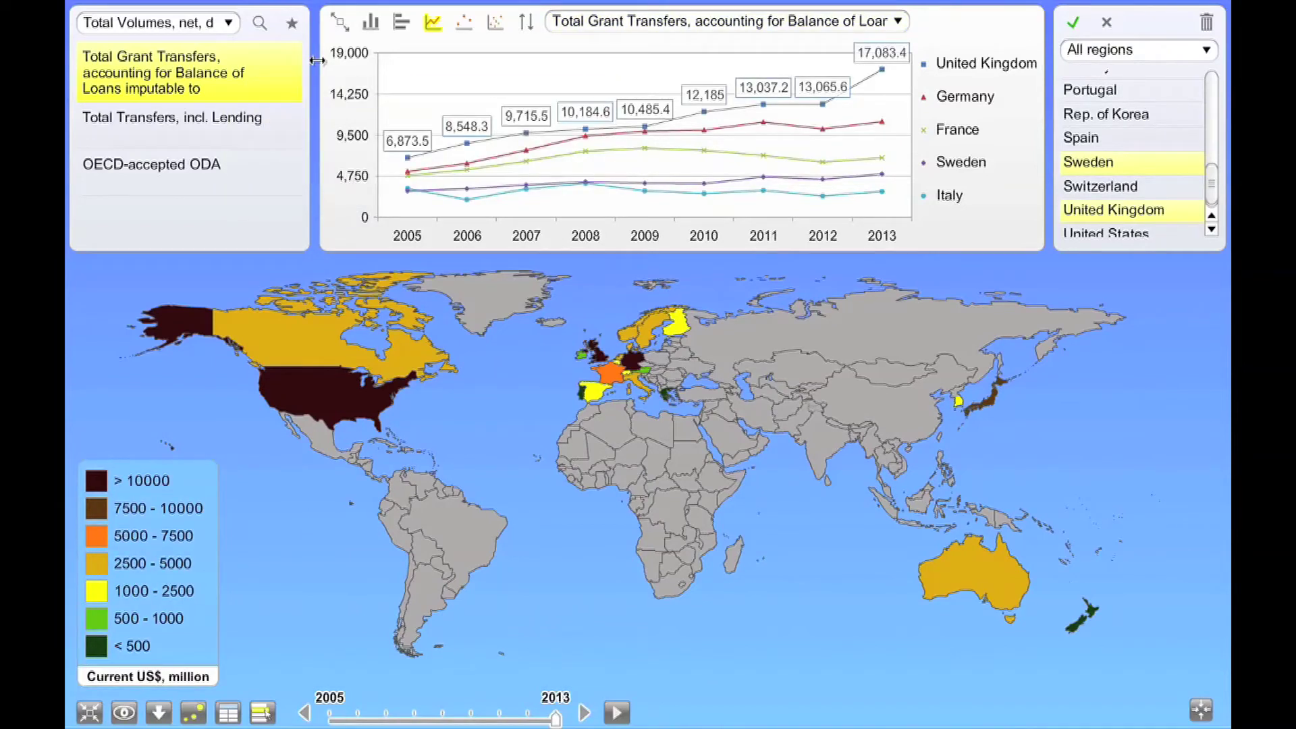
click(212, 135)
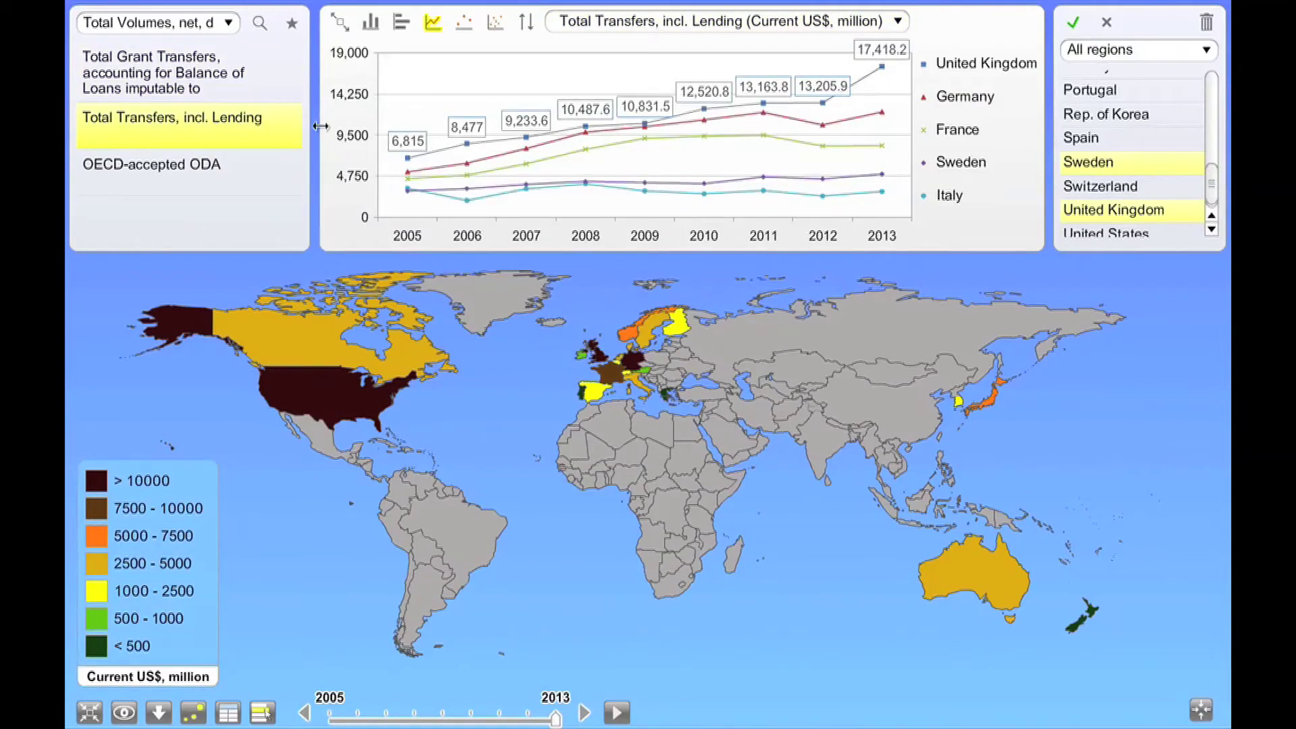
click(267, 176)
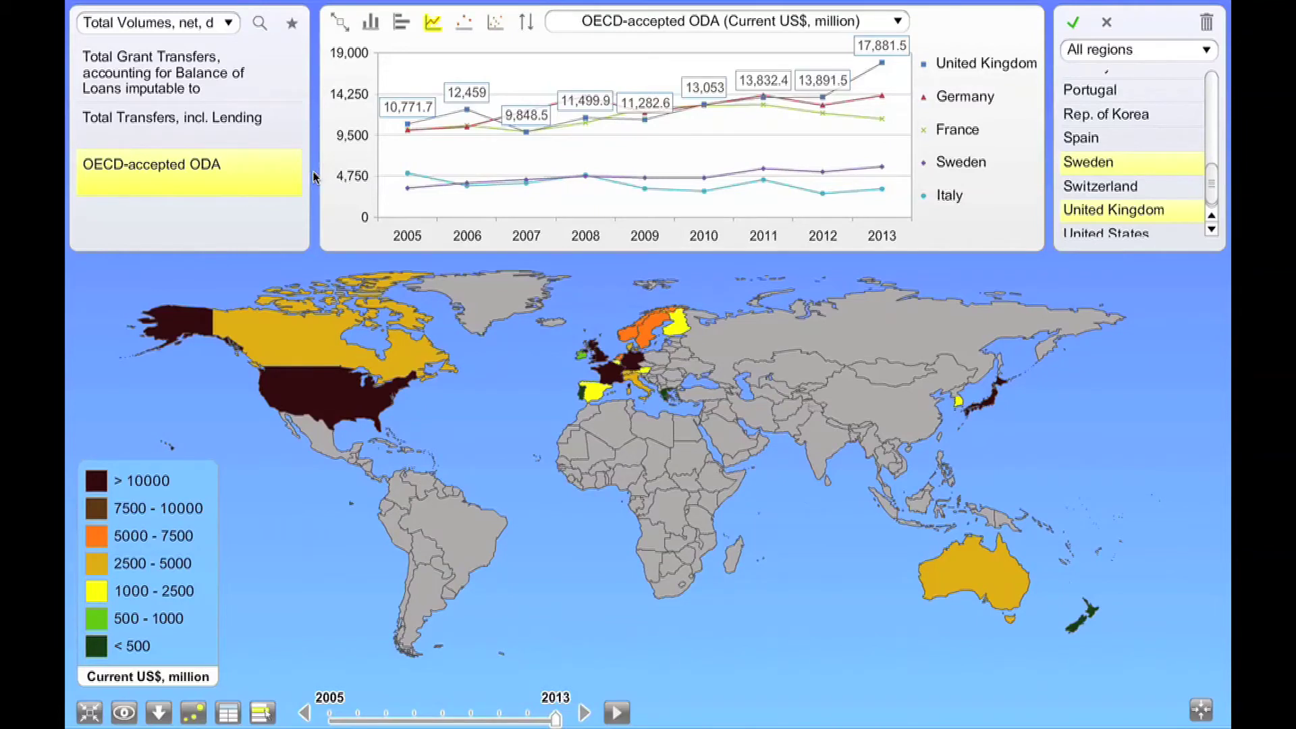
click(270, 80)
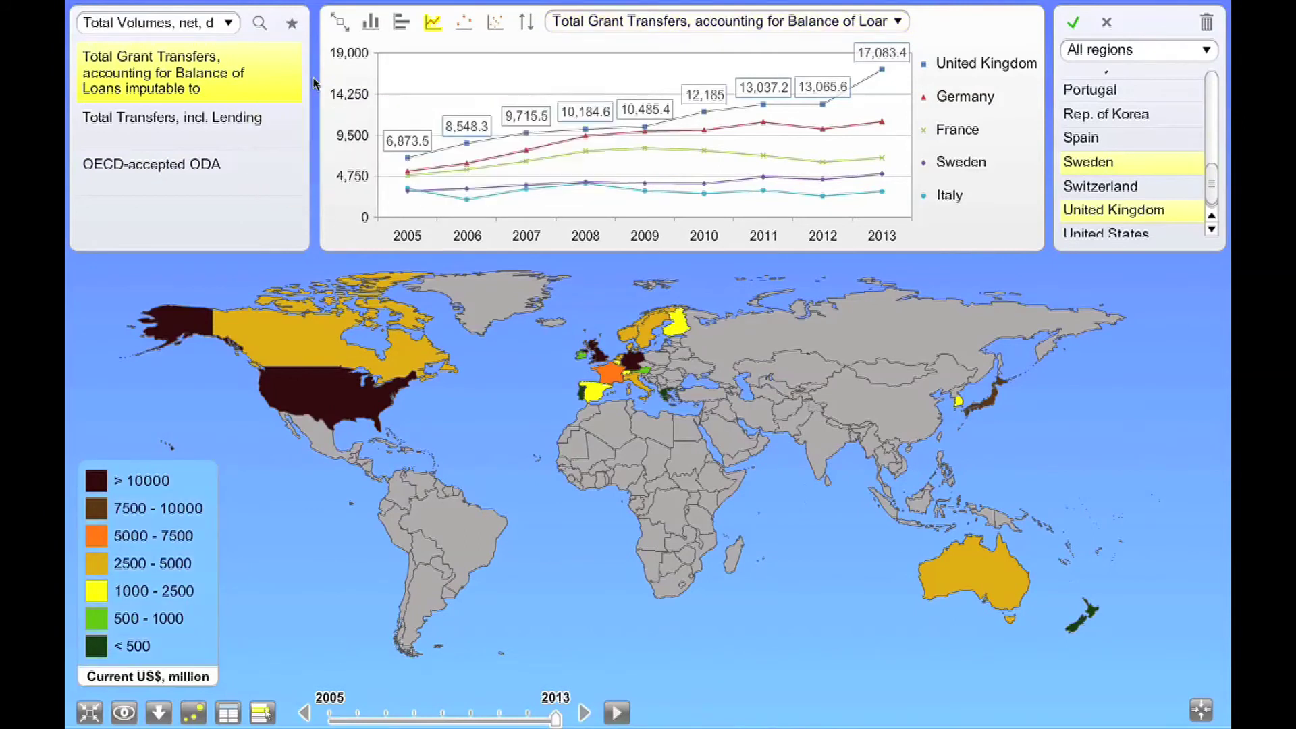
- View the donors' total grant transfers as a vertical bar chart, a horizontal bar chart and a bubble chart
click(369, 23)
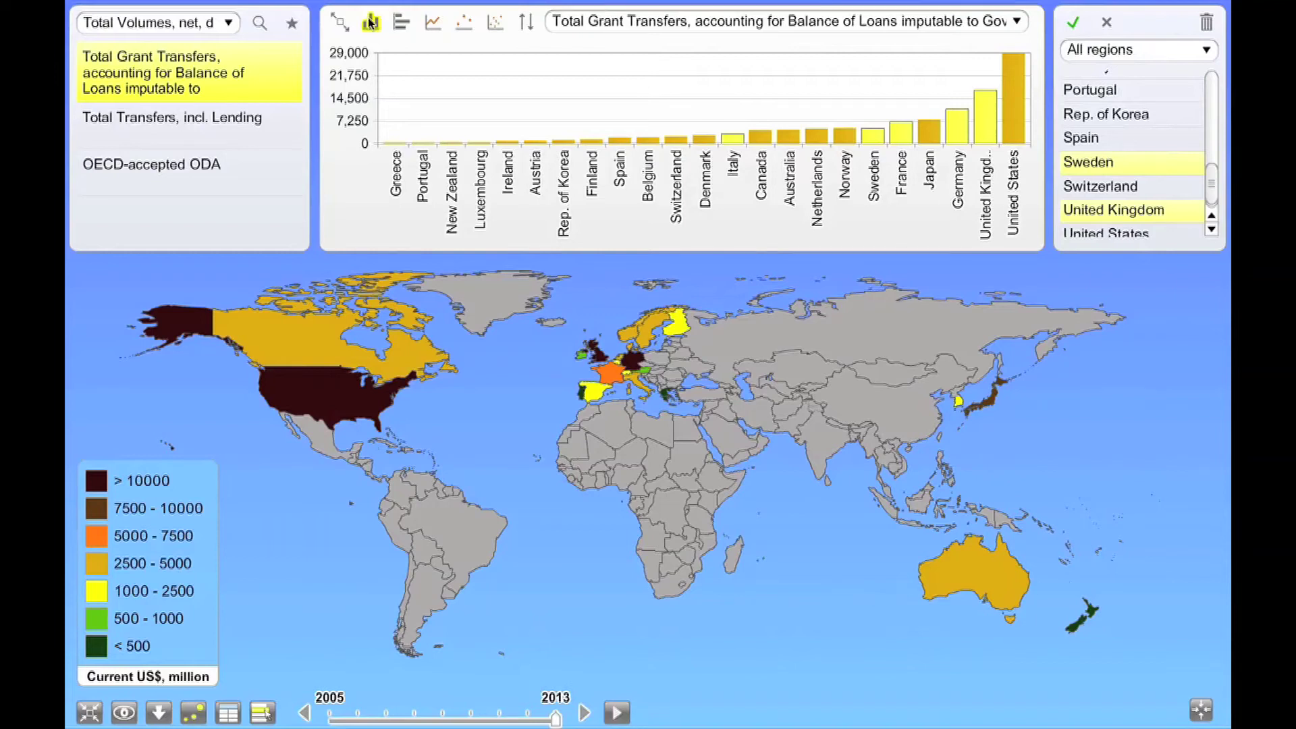
mouse_move(1001, 167)
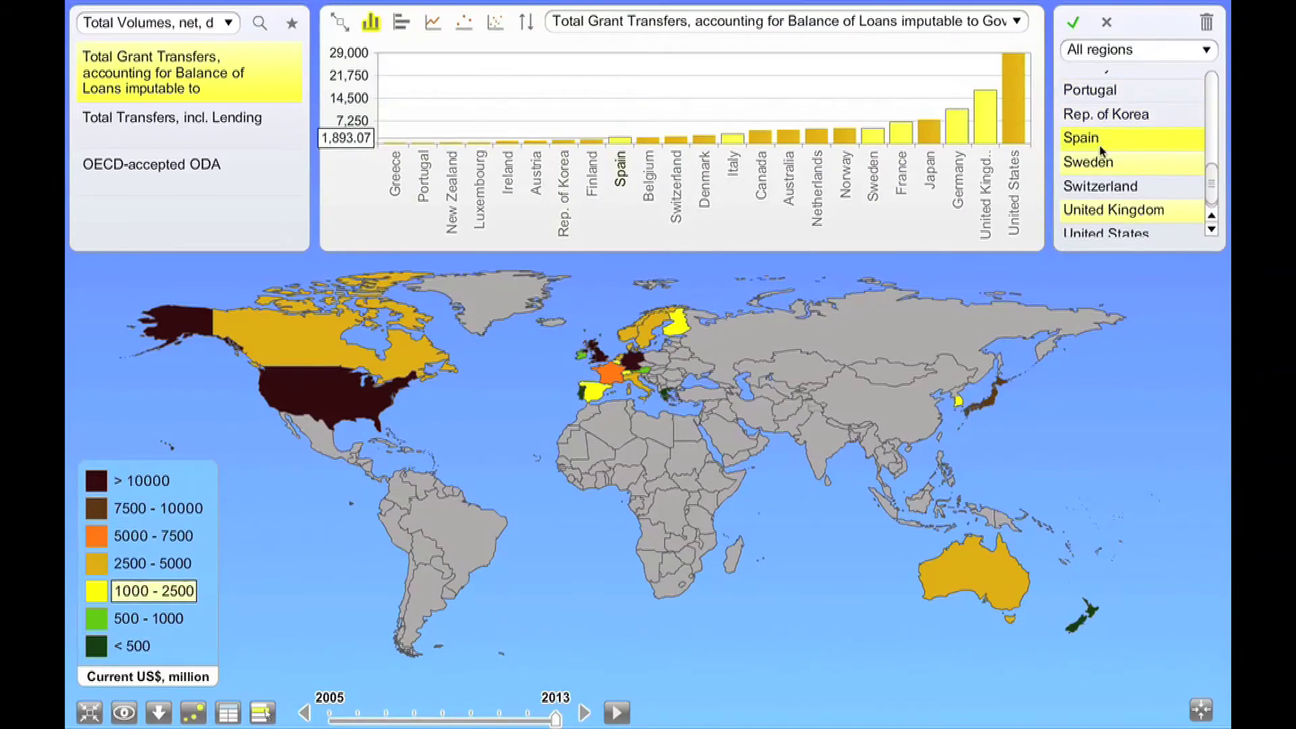
mouse_move(816, 234)
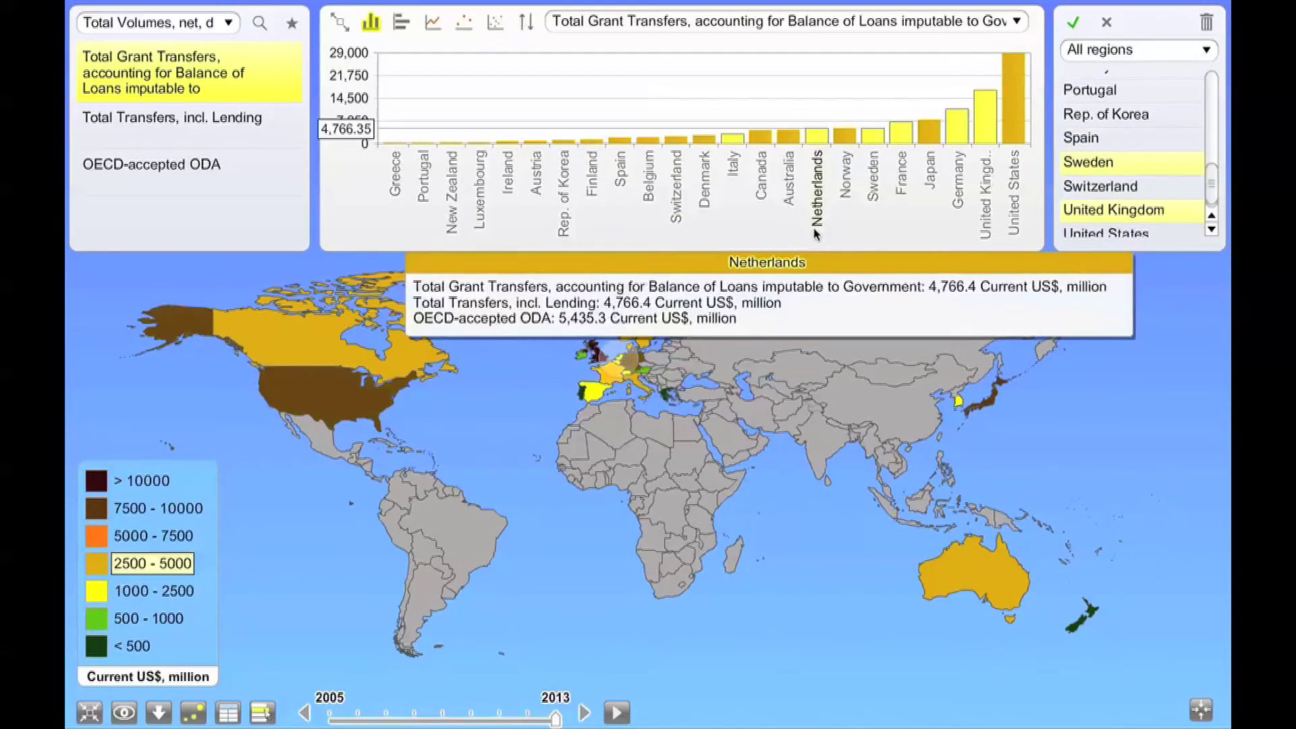
click(400, 31)
click(467, 28)
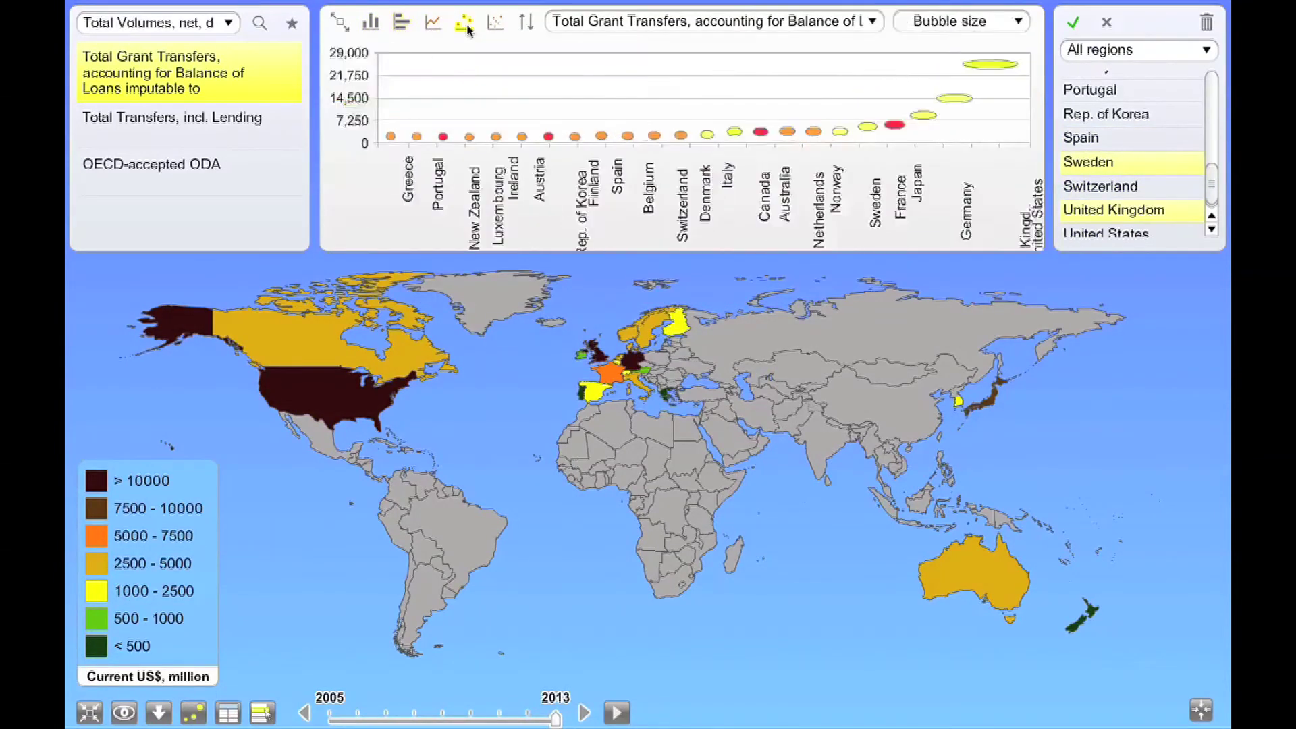
- Switch to the scatter plot of two indicators and check the indicator choices for its vertical and horizontal axes
click(495, 23)
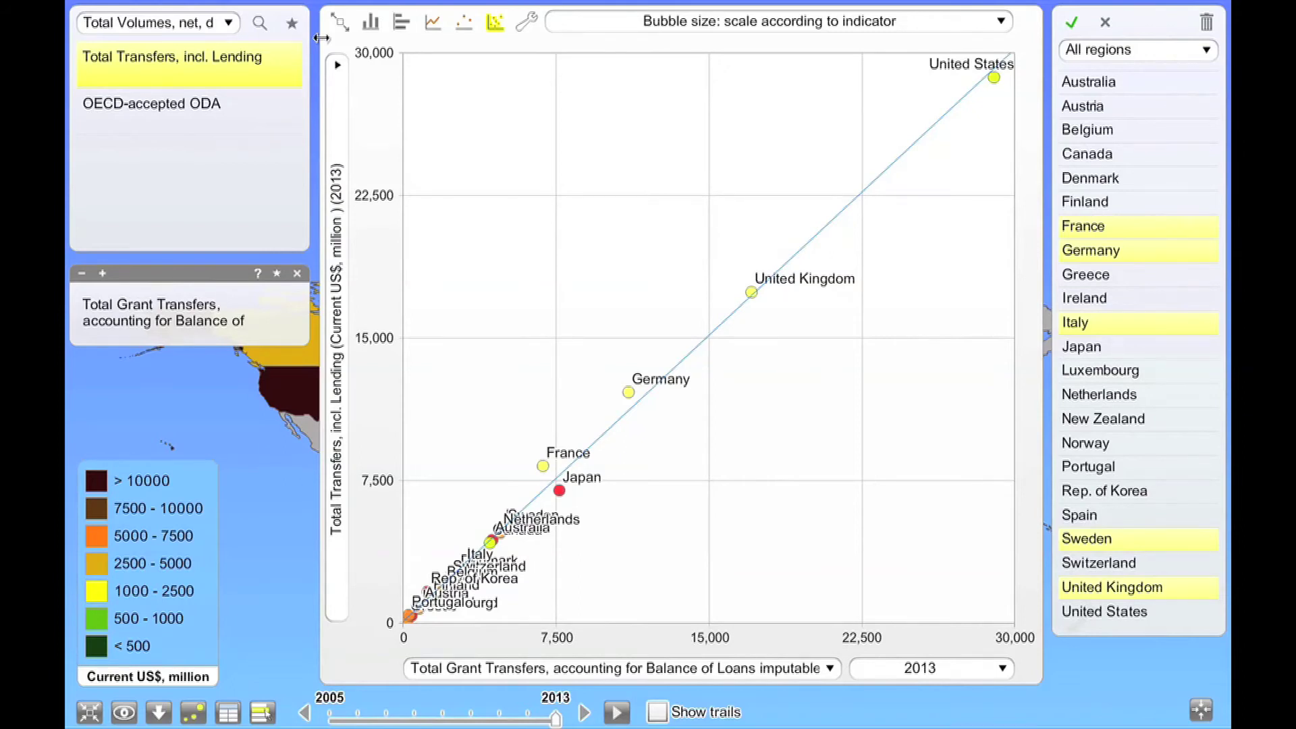
click(338, 65)
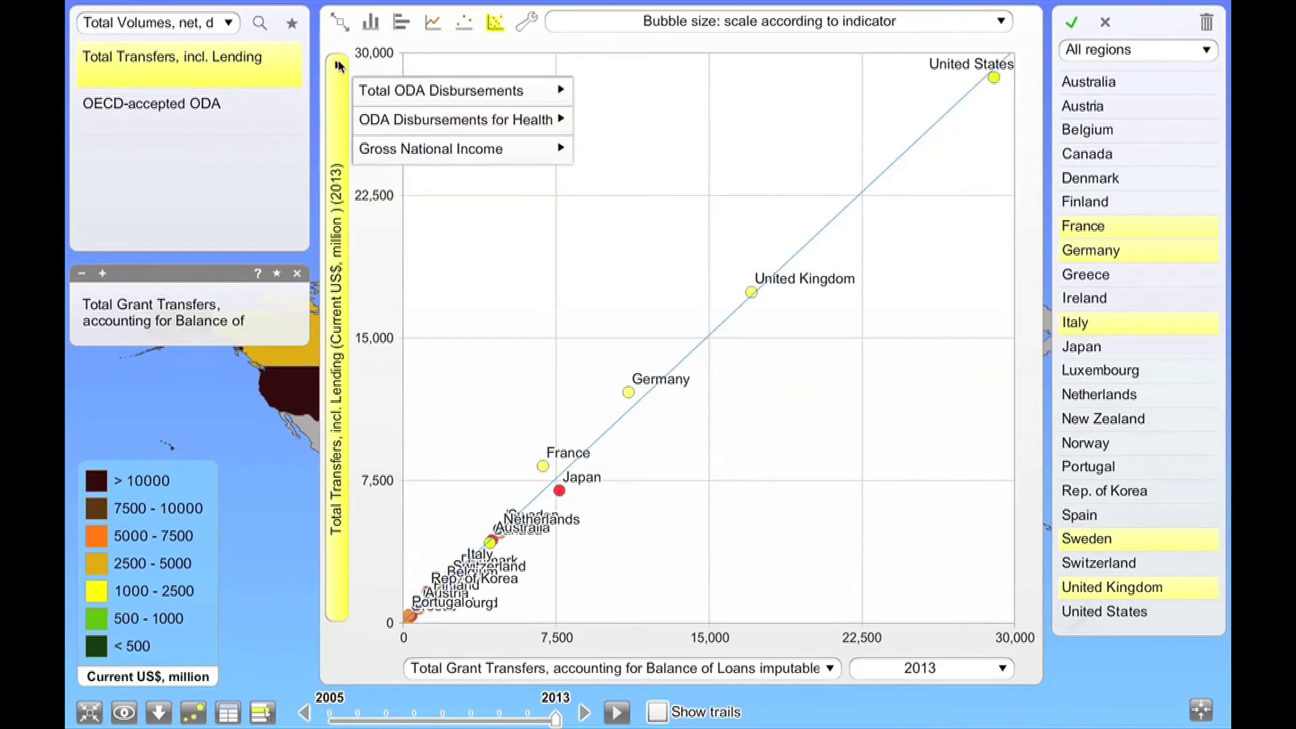
click(338, 64)
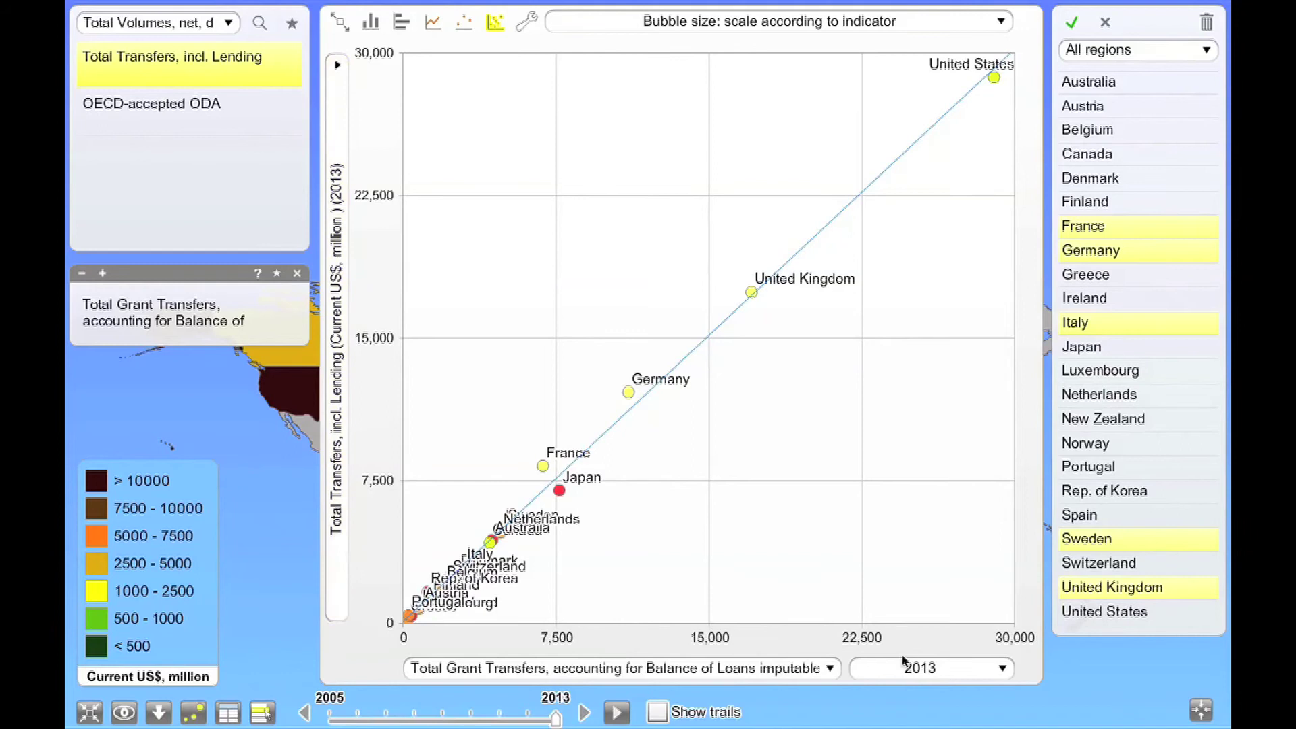
click(828, 669)
click(826, 670)
mouse_move(235, 64)
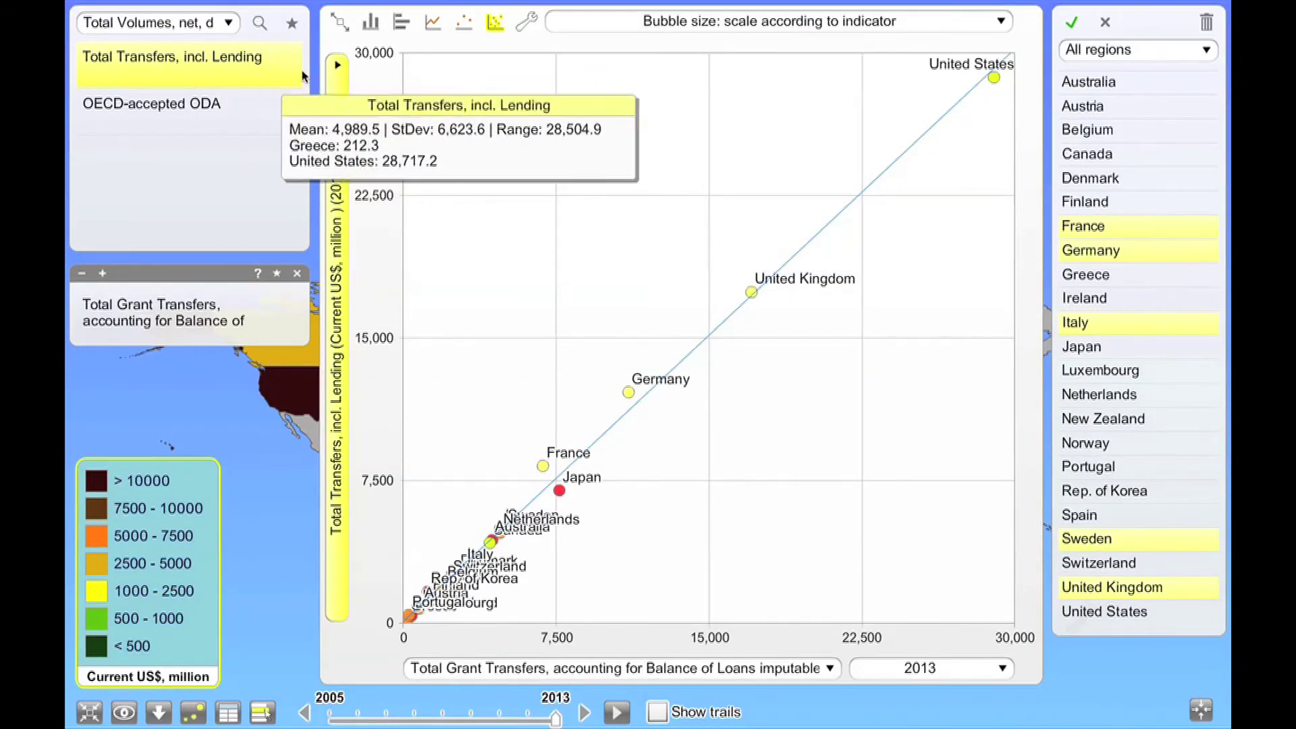
- Set the scatter plot's vertical axis to Total Grants, net, from Volumes of Grant Transfers in Current US$
click(340, 65)
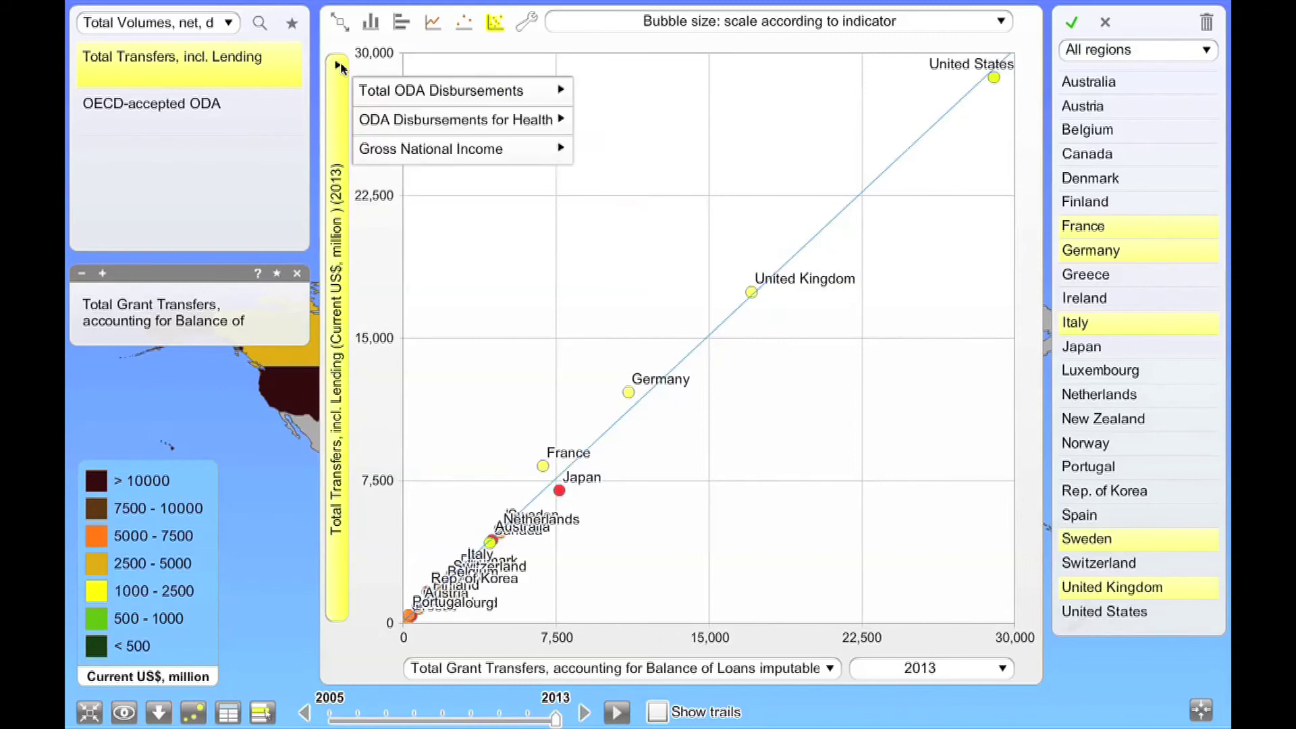
mouse_move(497, 94)
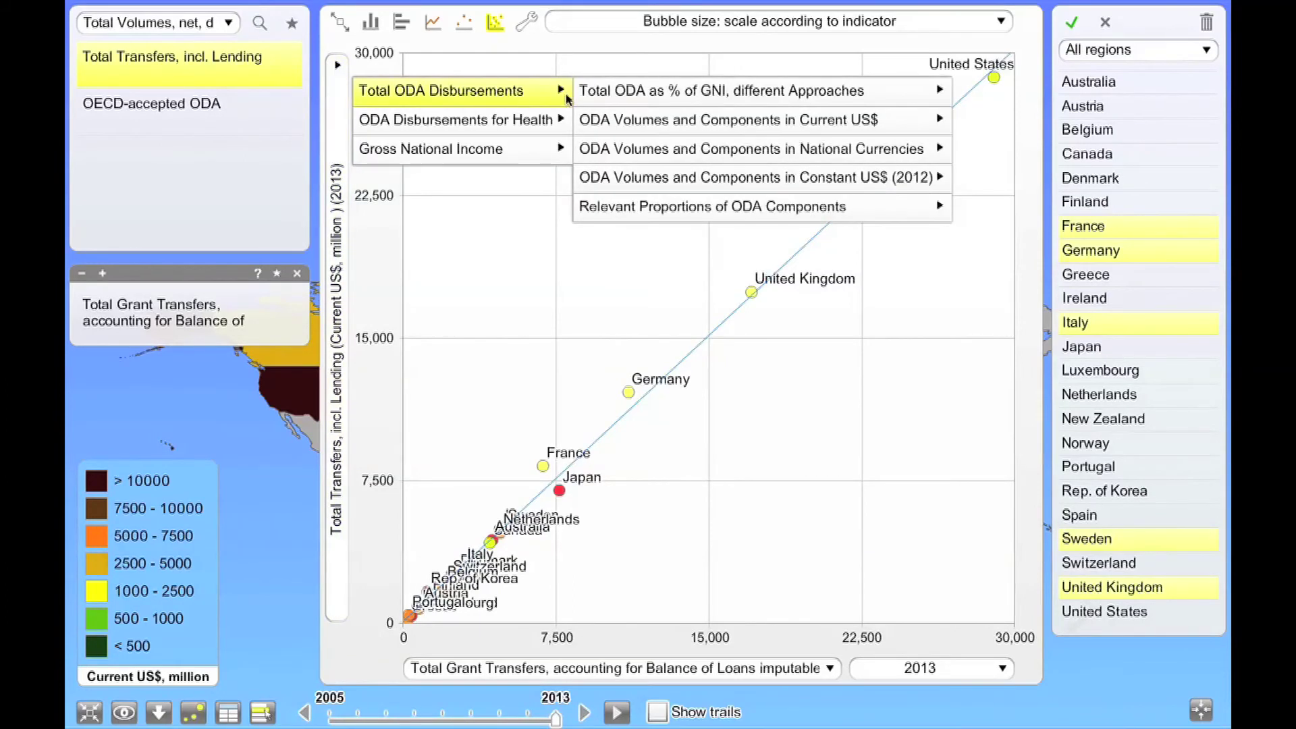
mouse_move(721, 116)
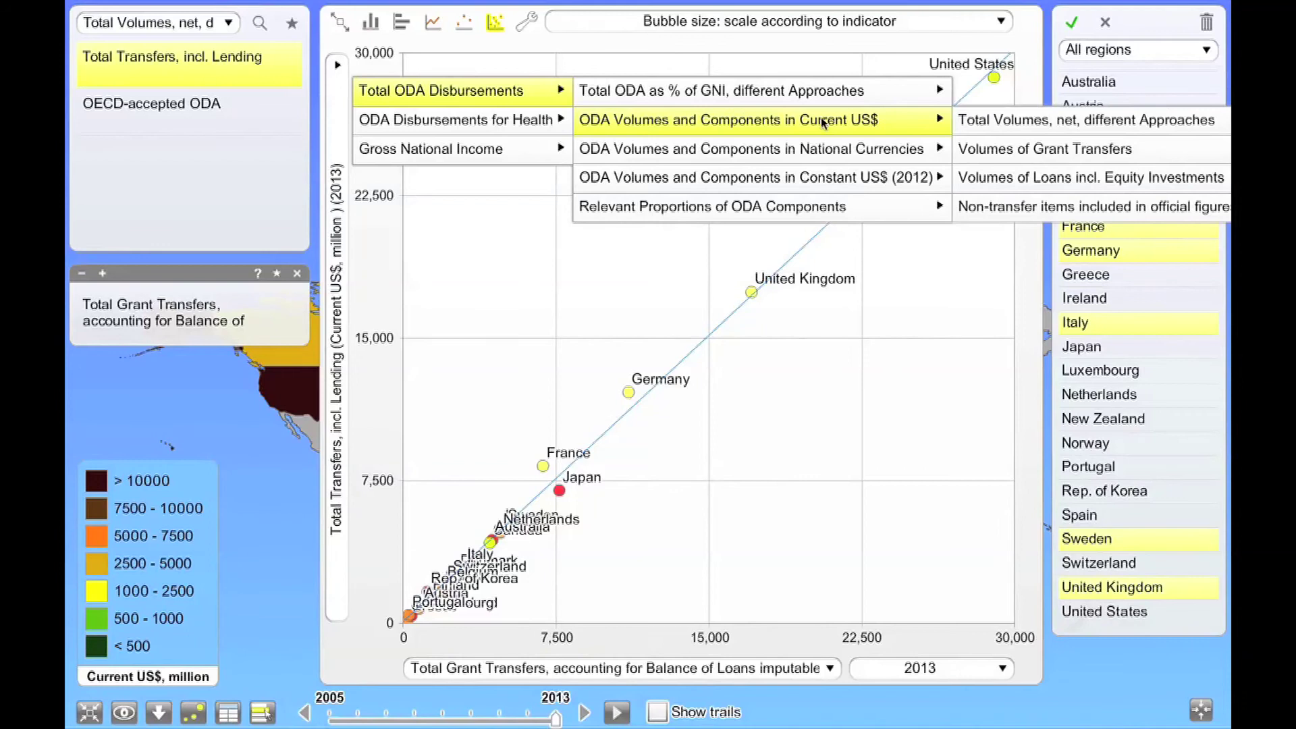
mouse_move(998, 155)
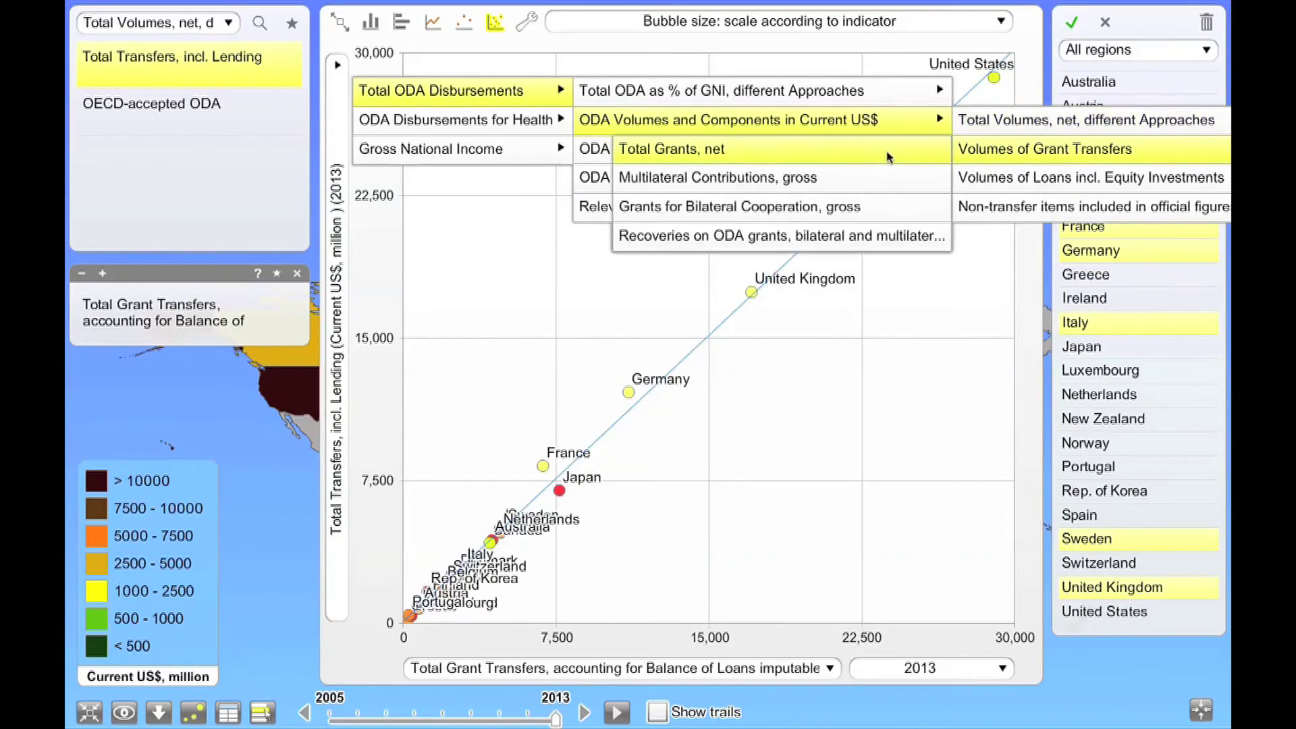
click(880, 157)
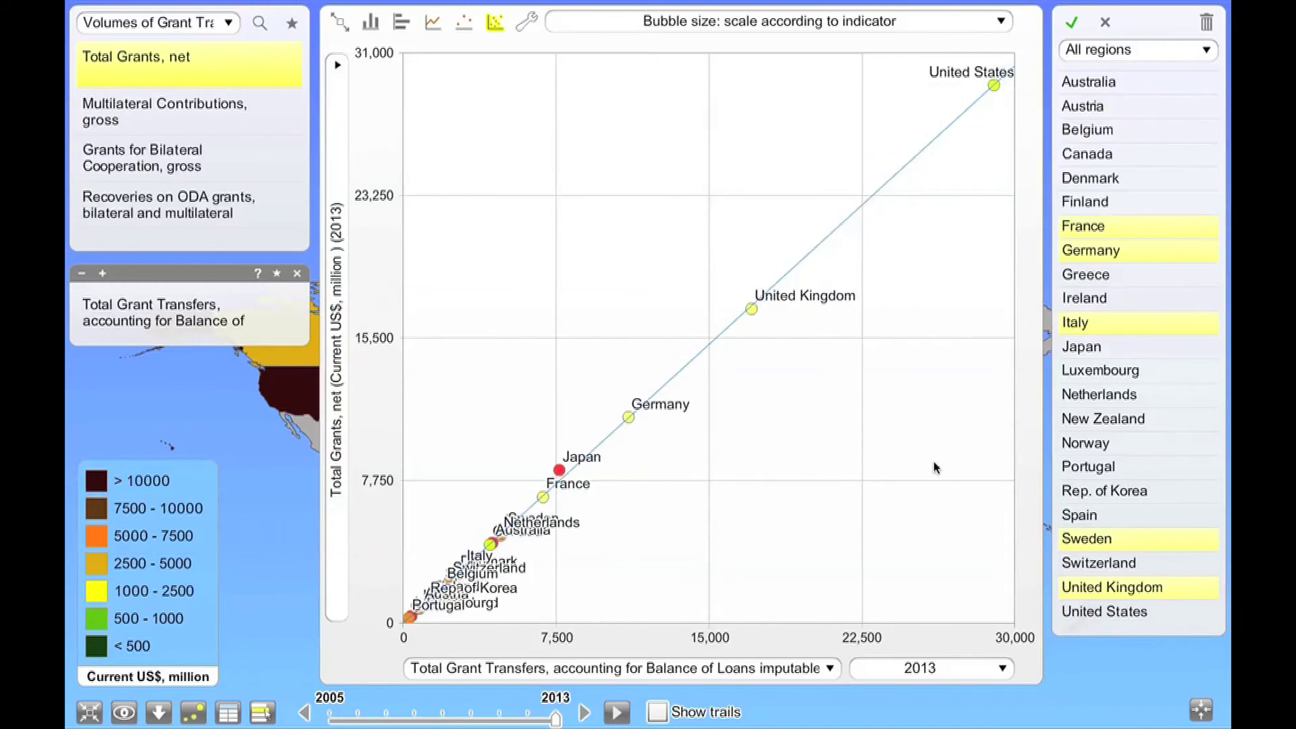
- Set the scatter plot's horizontal axis to Non-Transfer Items, total, from the ODA Volumes and Components in Current US$
click(830, 668)
mouse_move(586, 591)
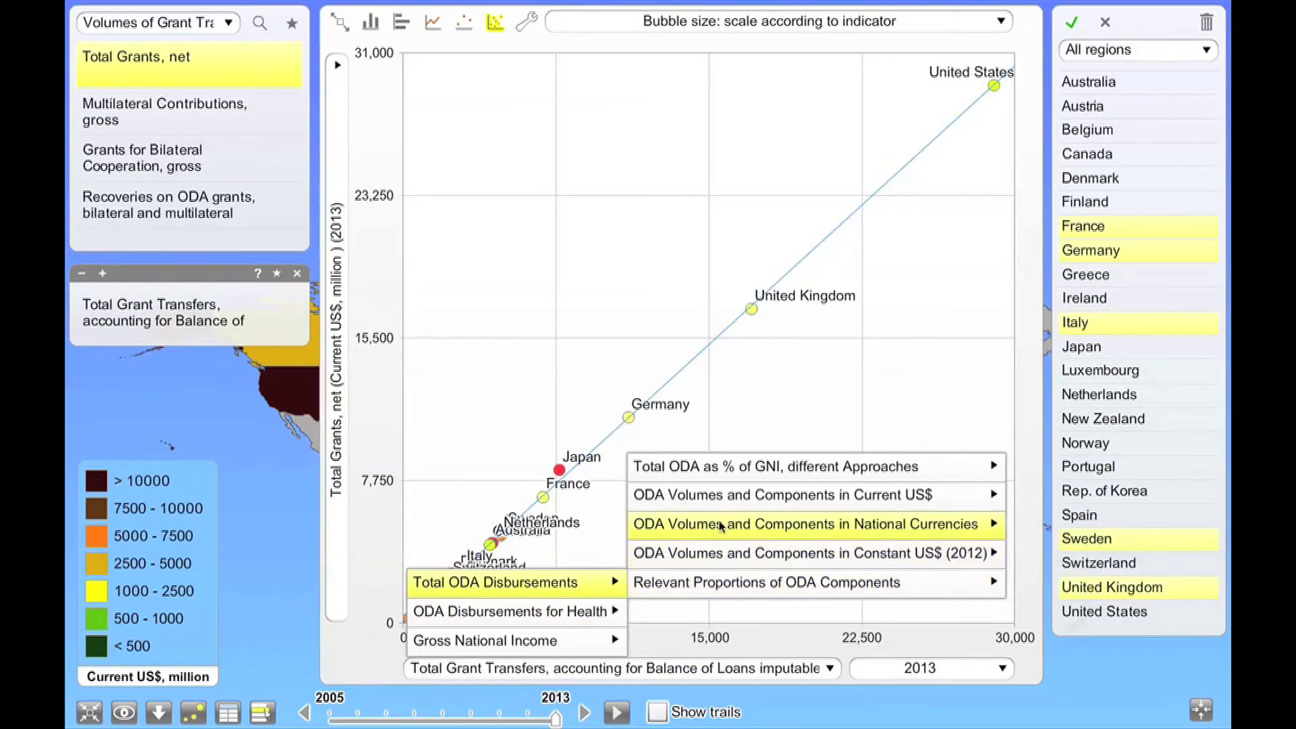
mouse_move(974, 499)
mouse_move(1019, 495)
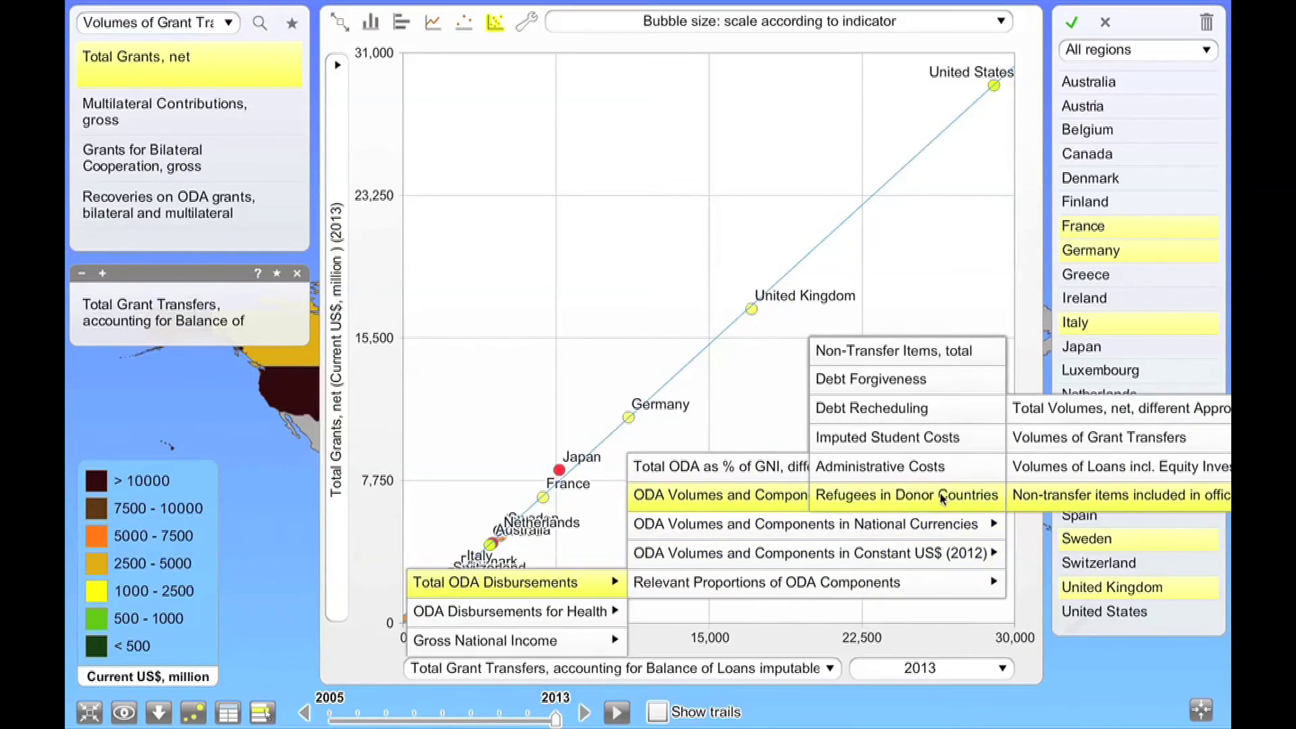
click(901, 352)
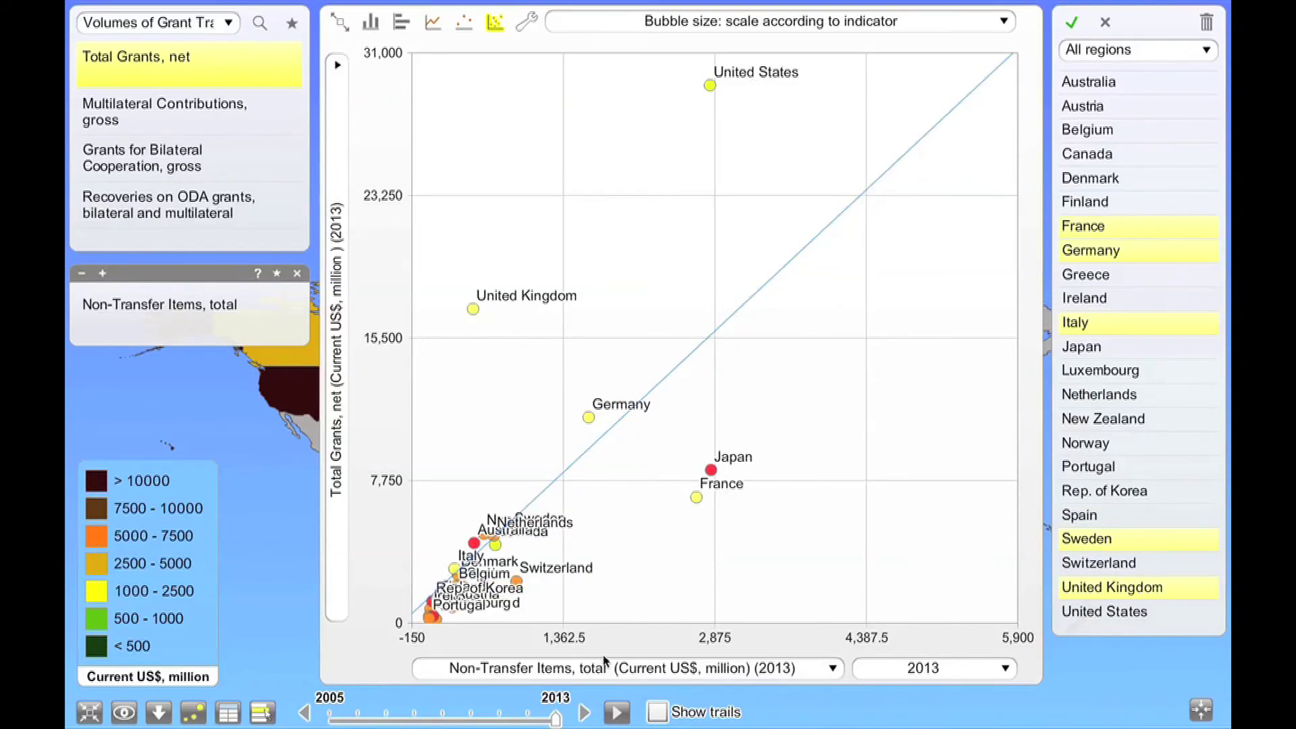
- Step the scatter plot back year by year to 2005 and play the animation through to 2013
click(304, 712)
click(304, 713)
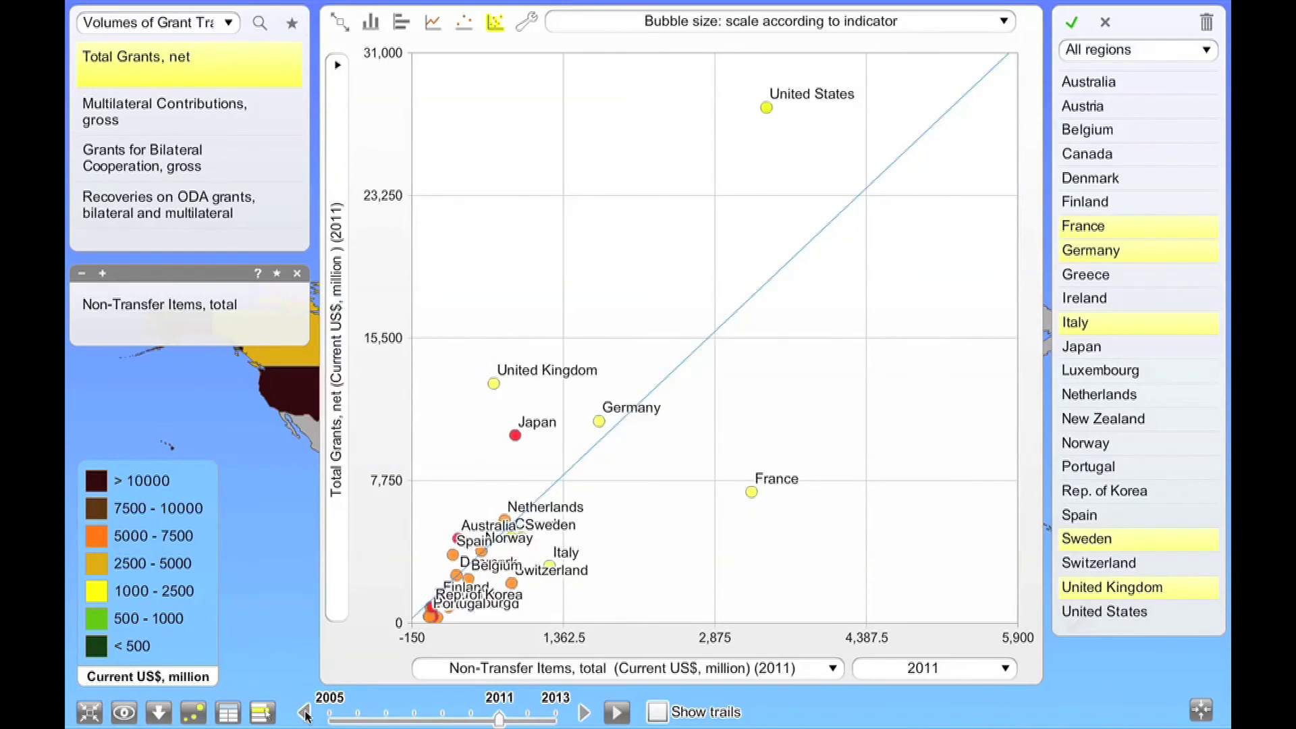
click(305, 712)
click(305, 713)
click(305, 713)
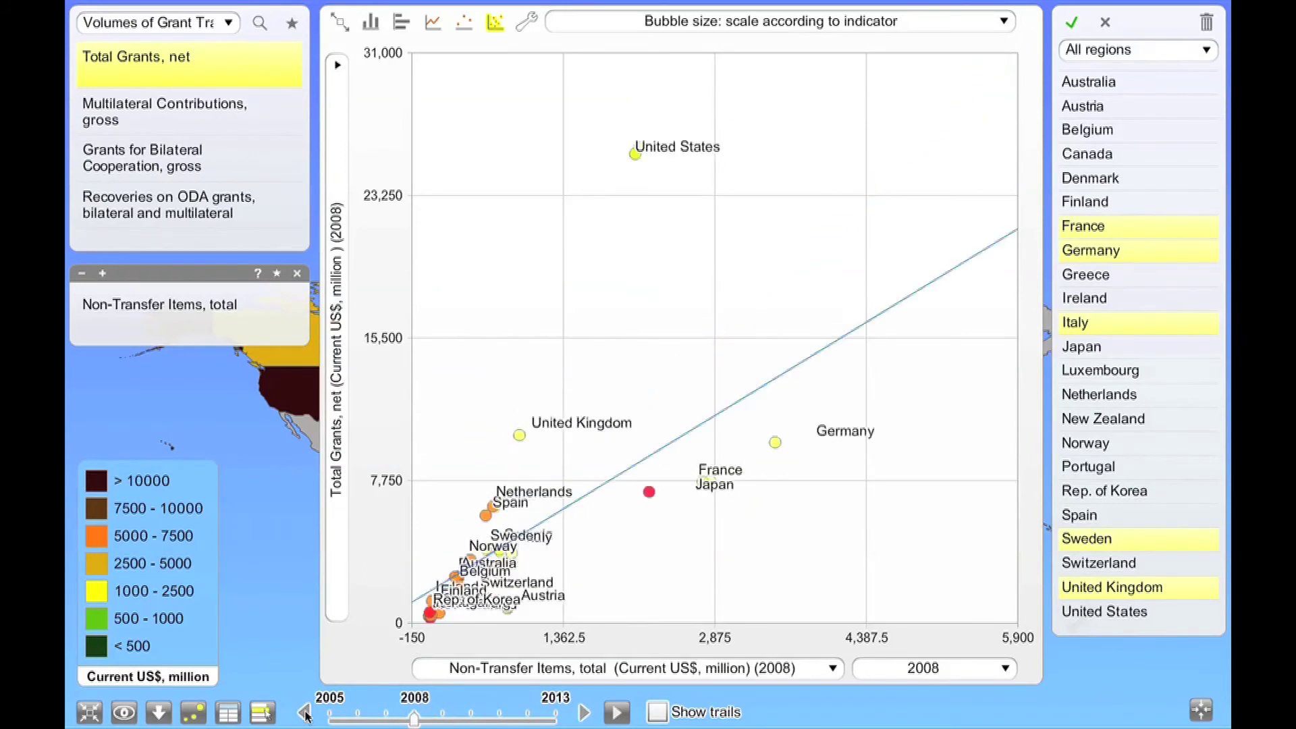
click(305, 713)
click(305, 713)
click(305, 713)
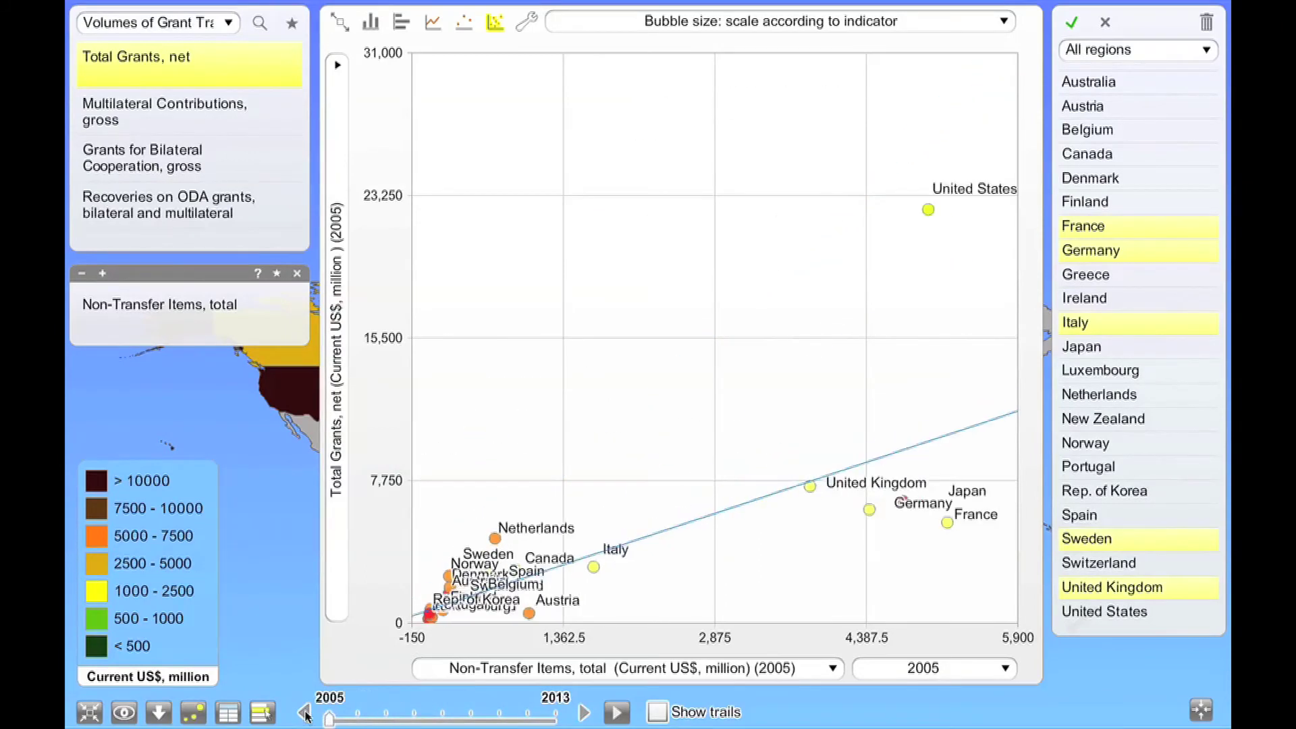
click(616, 713)
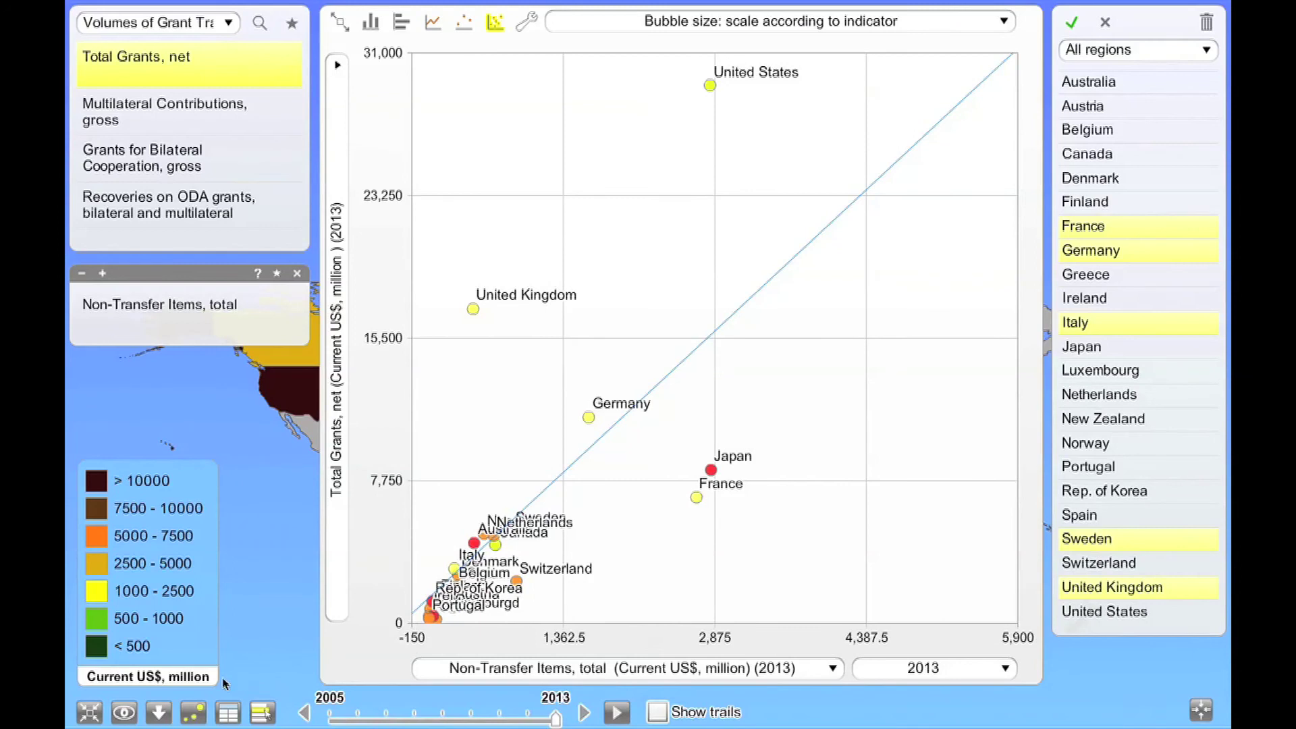
- Look at the export options for data, map and graph, close them and leave the full-screen view
click(162, 713)
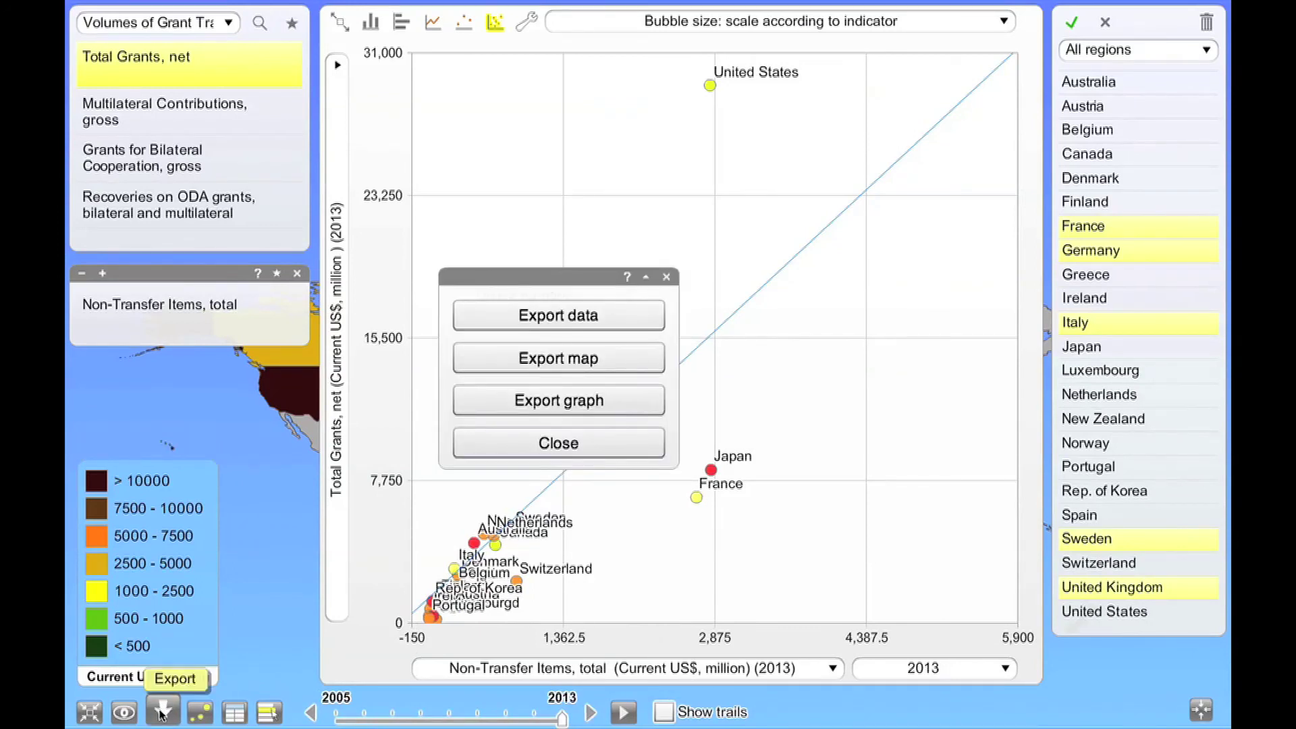
click(495, 445)
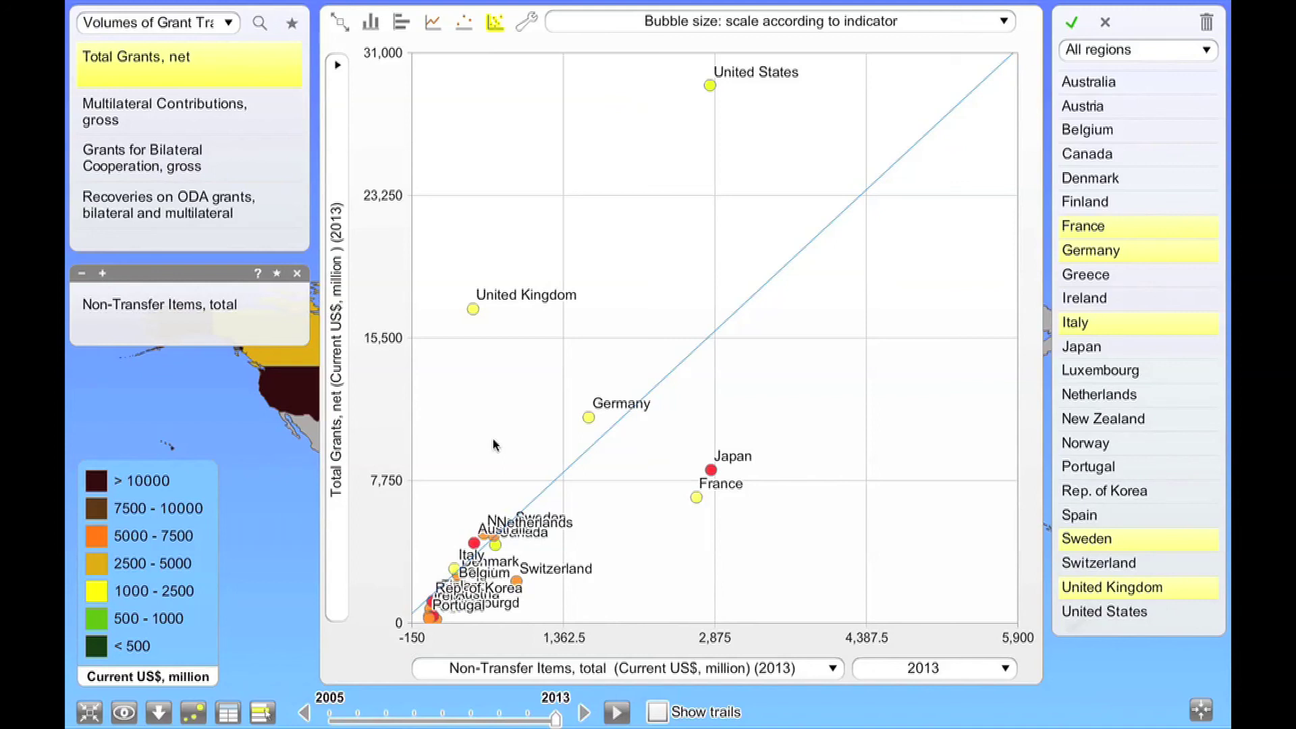
click(93, 712)
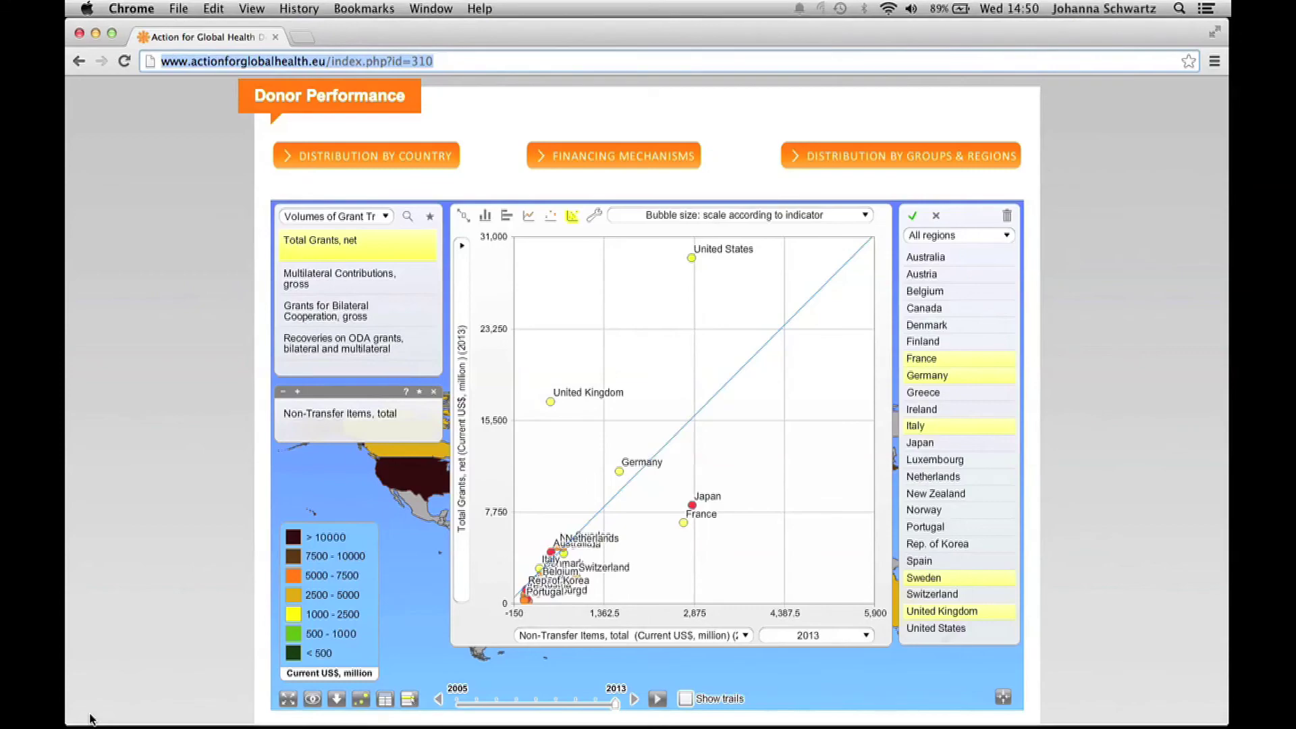